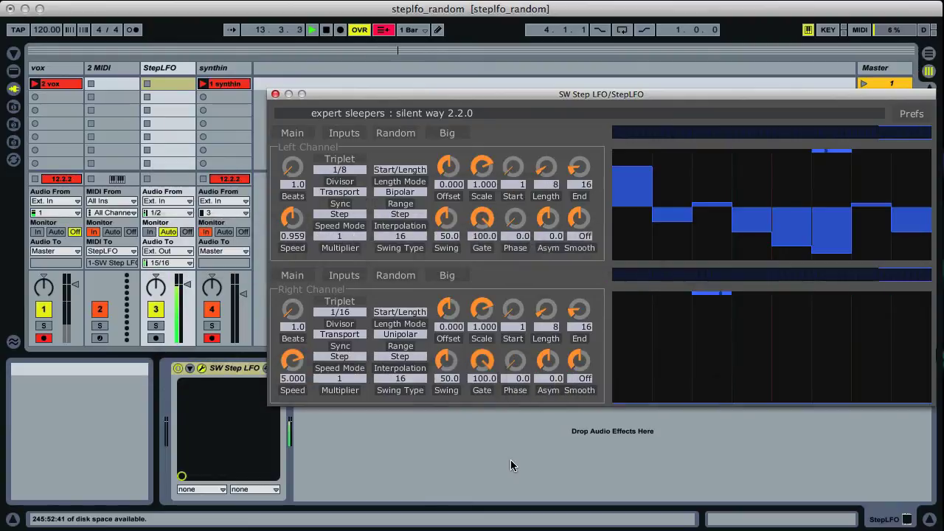
Look through the left channel's Inputs, Random and step editor pages, then return to Main
mouse_move(689, 221)
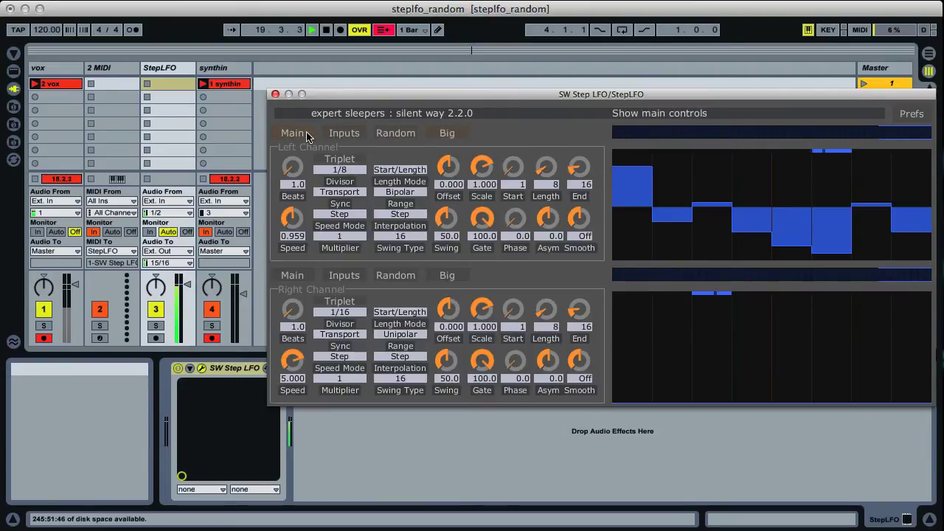
left_click(340, 135)
left_click(402, 133)
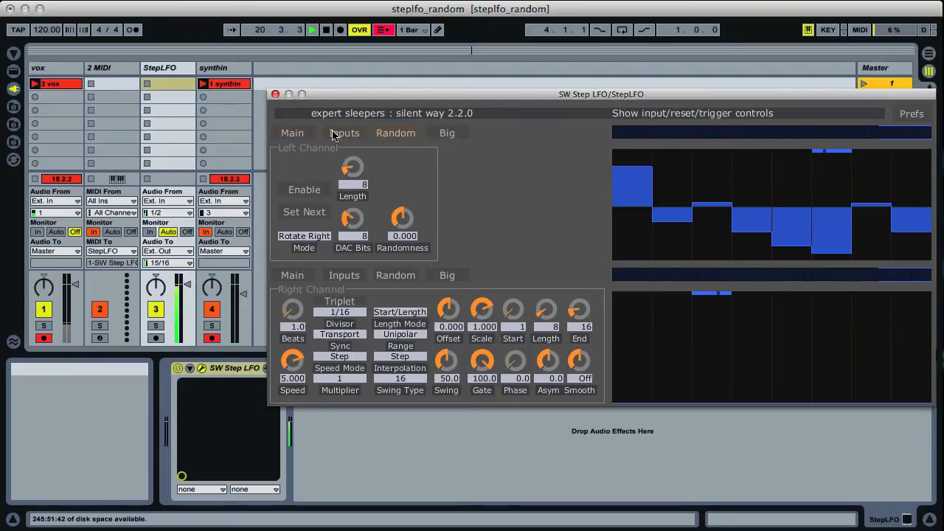
left_click(293, 134)
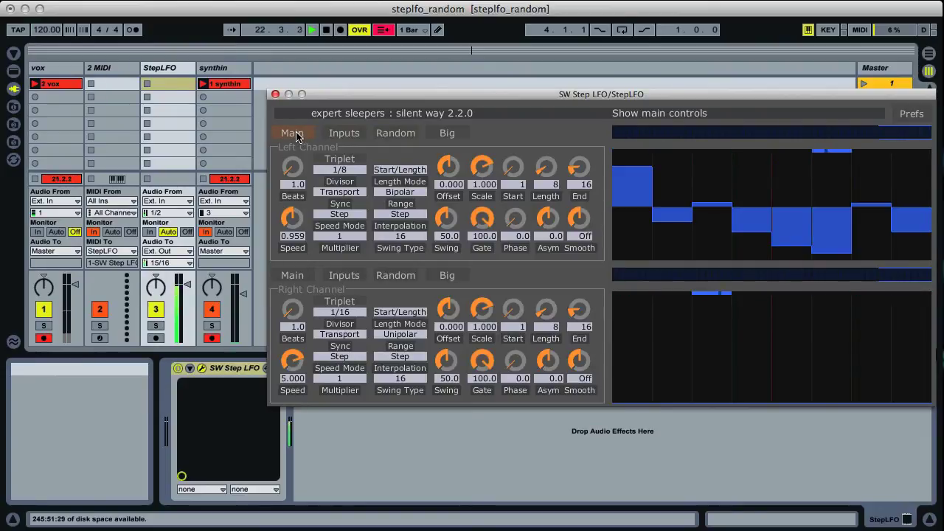
left_click(447, 134)
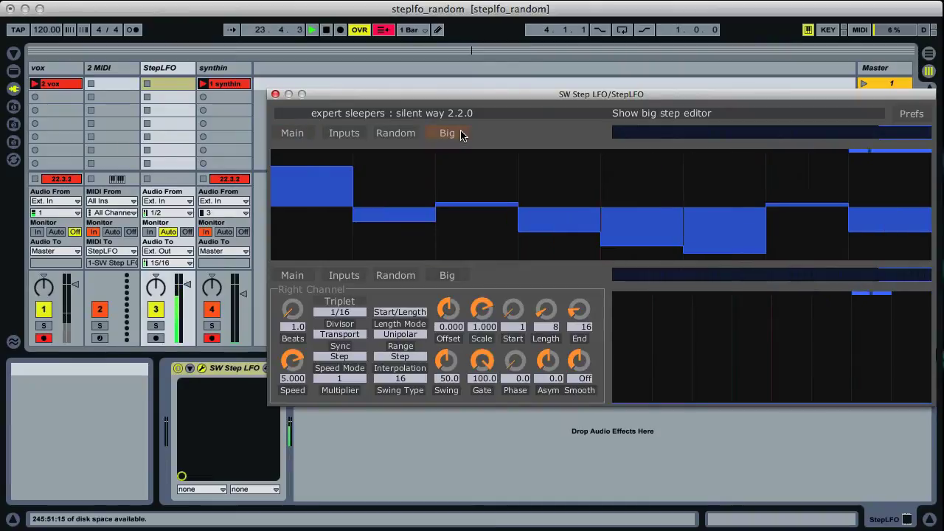
left_click(303, 136)
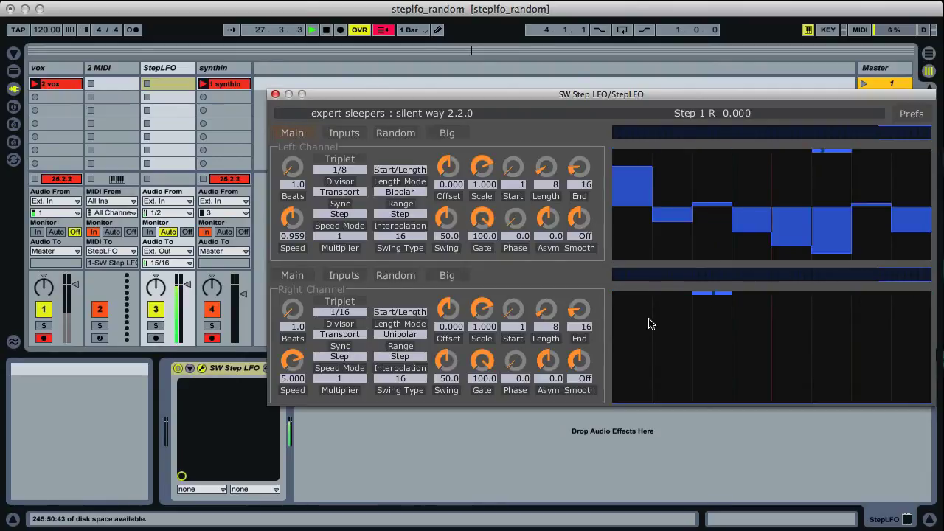
Draw right-channel steps 1, 2, 4, 5, 7 and 8 high and shorten the right gate to 36.4%
left_click_drag(634, 308, 675, 308)
mouse_move(737, 313)
left_mouse_down()
mouse_move(910, 320)
mouse_move(849, 404)
left_mouse_up()
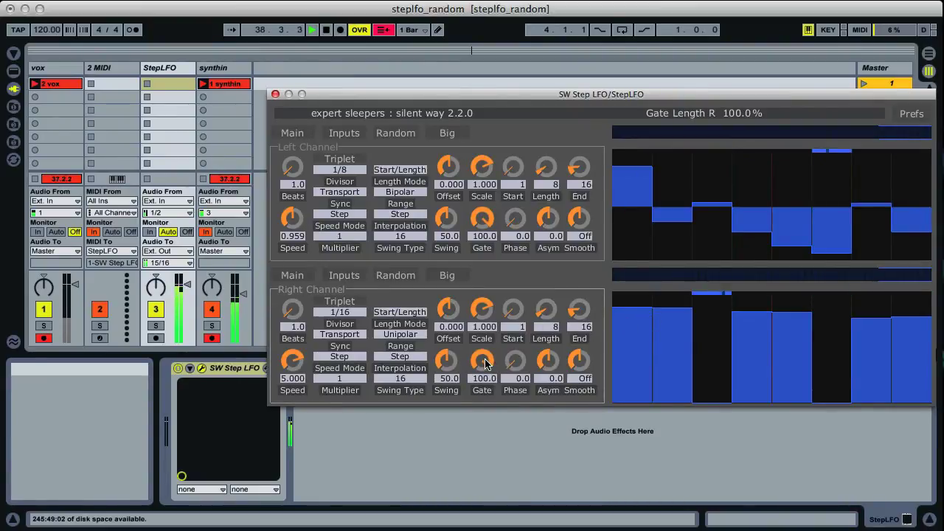
left_click_drag(485, 365, 480, 436)
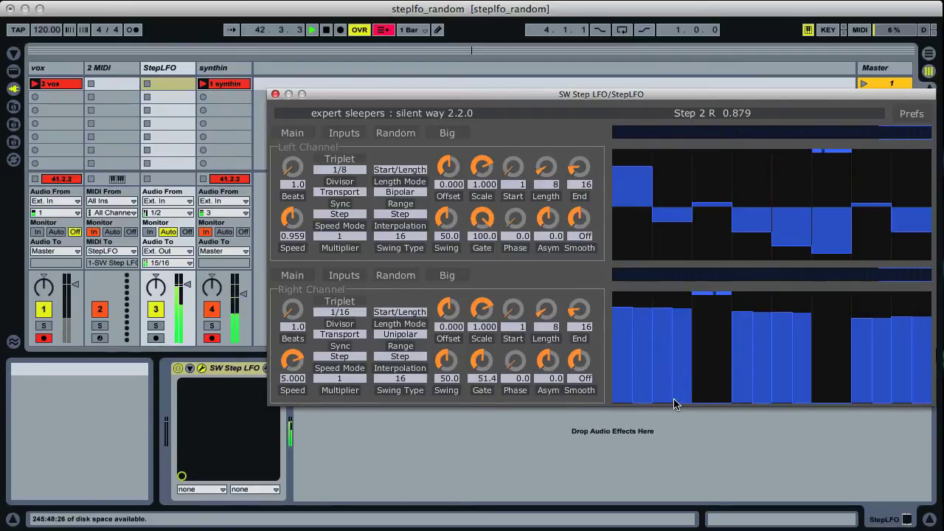
left_click_drag(482, 363, 485, 419)
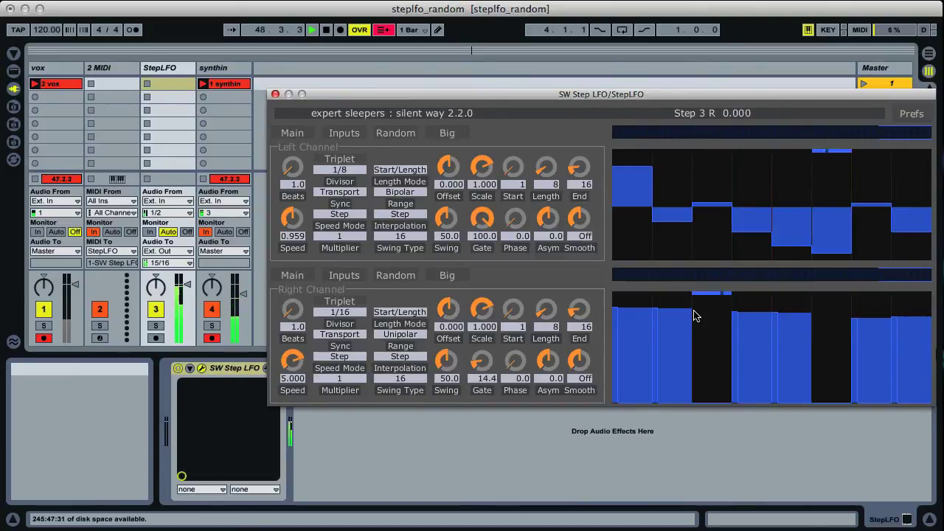
Redraw right steps 2–8 at similar heights, zeroing steps 3 and 6, and readjust the right gate
left_click_drag(694, 316, 915, 314)
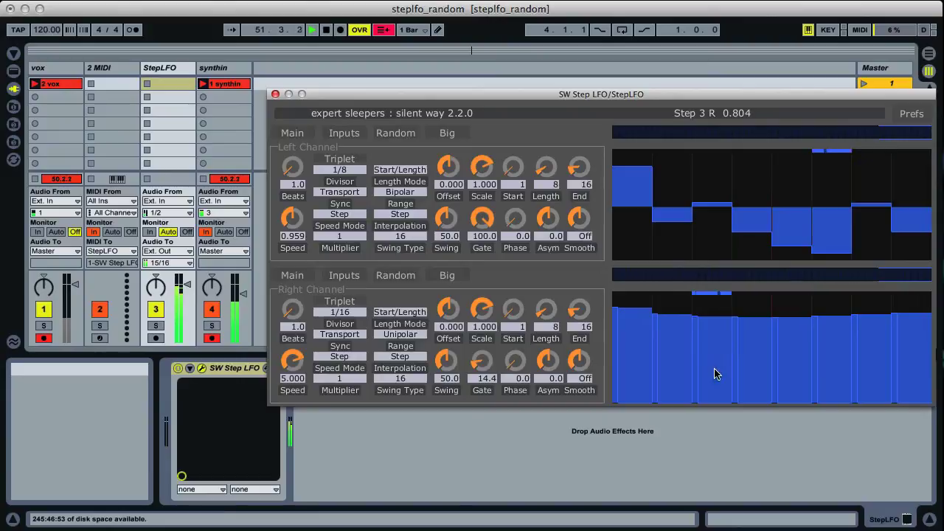
mouse_move(714, 374)
left_mouse_down()
mouse_move(712, 388)
mouse_move(752, 404)
left_mouse_up()
left_click(753, 325)
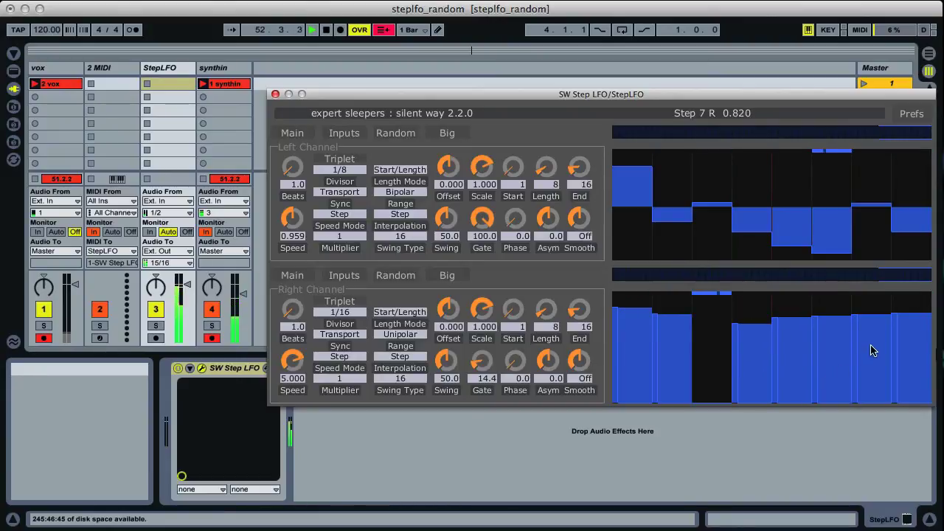
left_click_drag(832, 347, 834, 413)
mouse_move(482, 362)
left_mouse_down()
mouse_move(480, 292)
mouse_move(476, 312)
mouse_move(450, 307)
mouse_move(467, 347)
mouse_move(473, 292)
left_mouse_up()
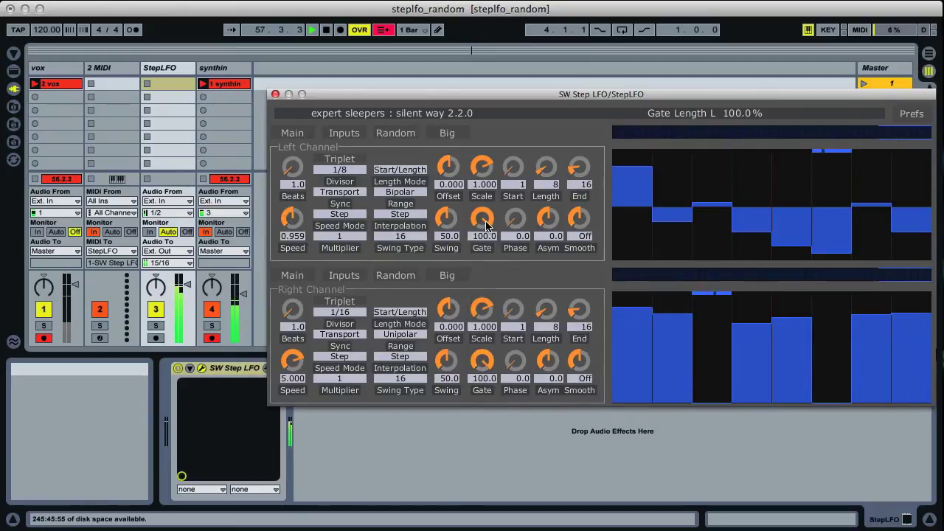
Try left gate 51.1% and Linear interpolation, restore 100 with Step, then set right gate to 64.3%
left_click_drag(486, 226, 490, 298)
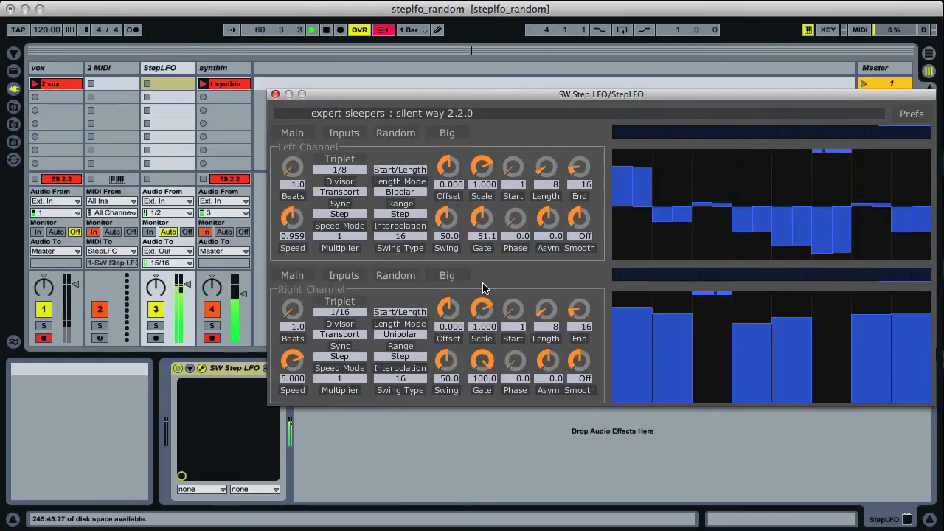
left_click_drag(482, 217, 480, 130)
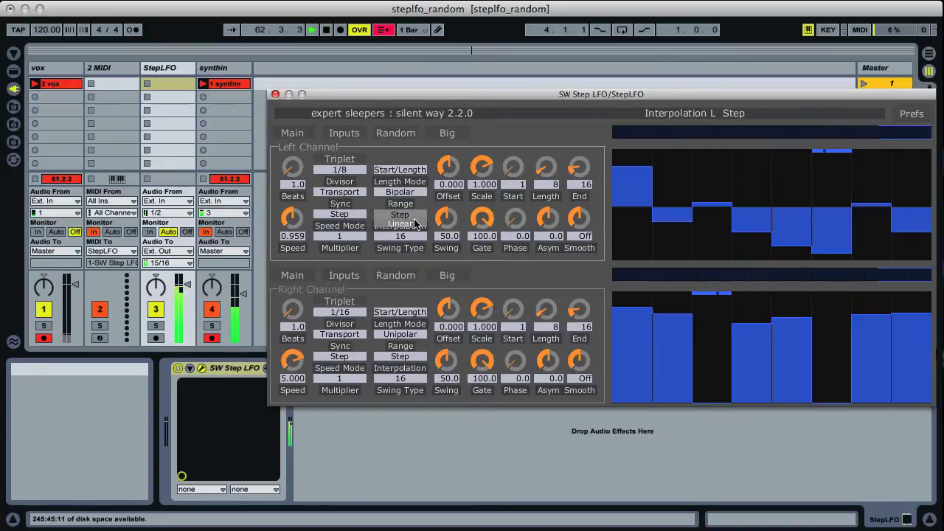
left_click_drag(402, 215, 484, 282)
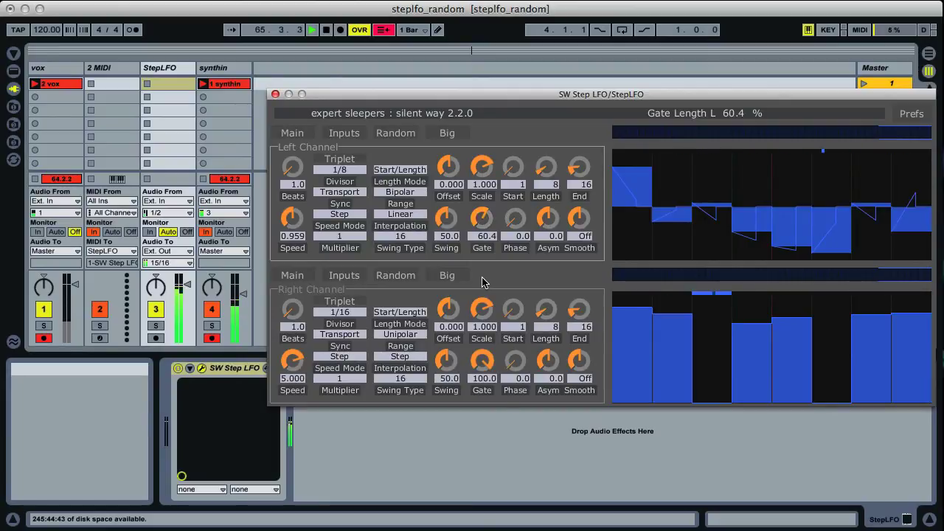
left_click_drag(484, 281, 490, 152)
left_click(414, 212)
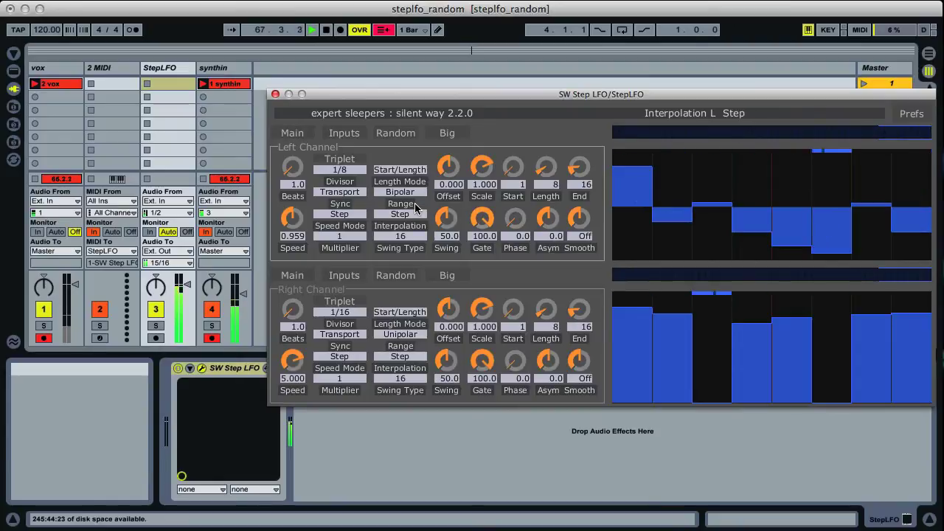
left_click_drag(481, 360, 481, 419)
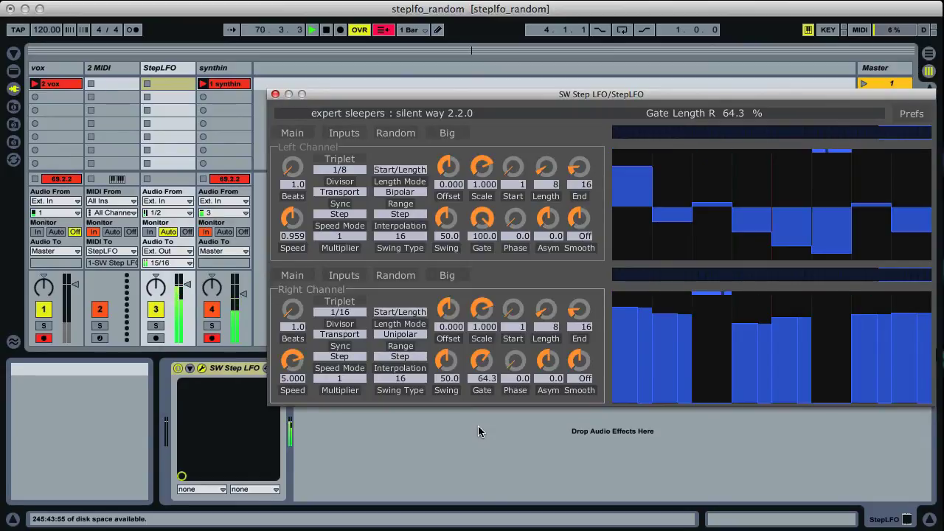
Show the Inputs pages of both the left and right Step LFO channels
left_click(348, 135)
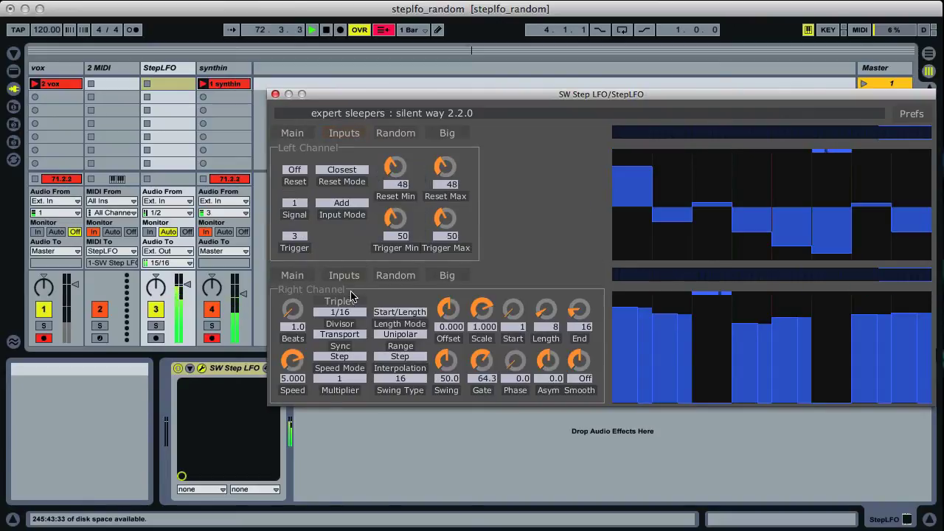
left_click(346, 281)
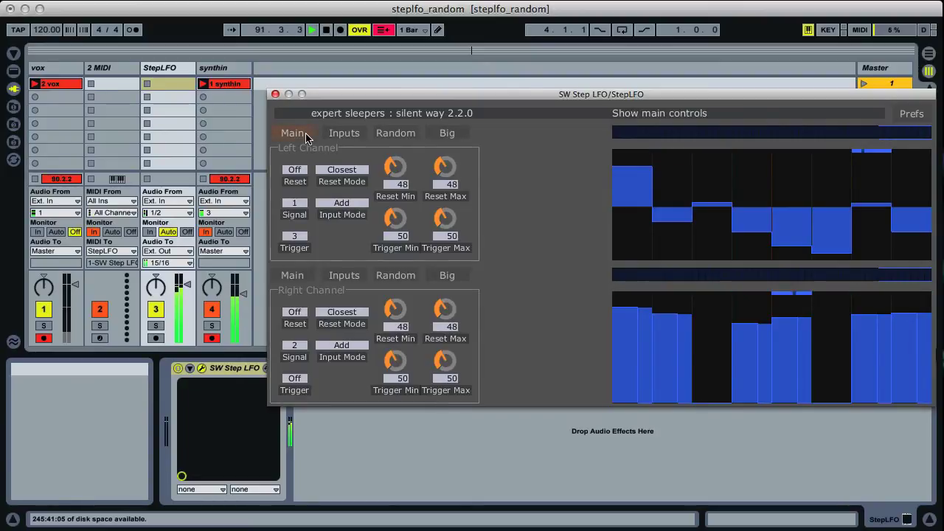
Return both channels to Main and set both Sync modes to Trig Tempo
left_click(307, 138)
left_click(299, 277)
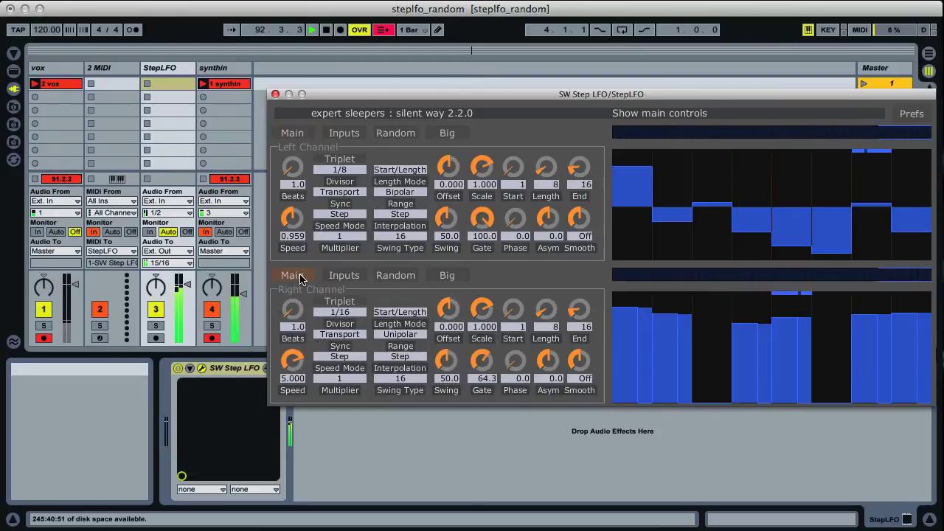
left_click(353, 194)
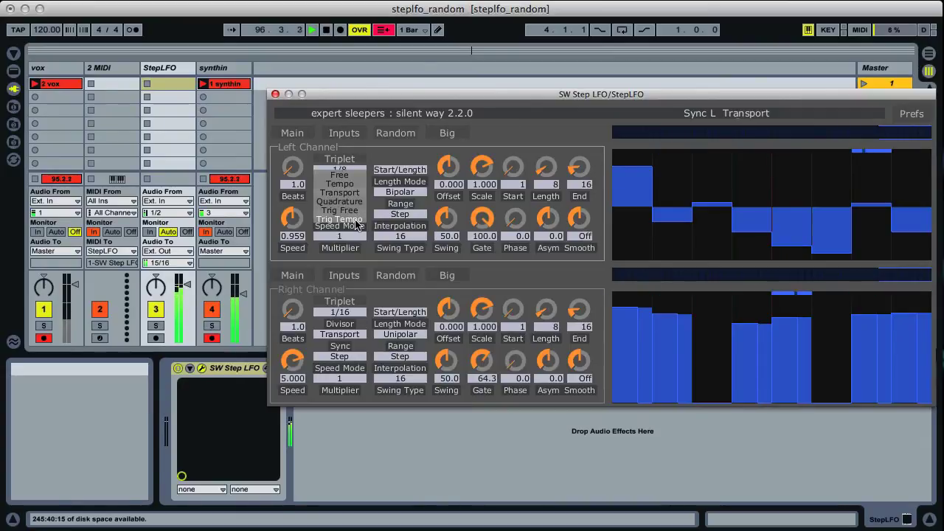
left_click(355, 221)
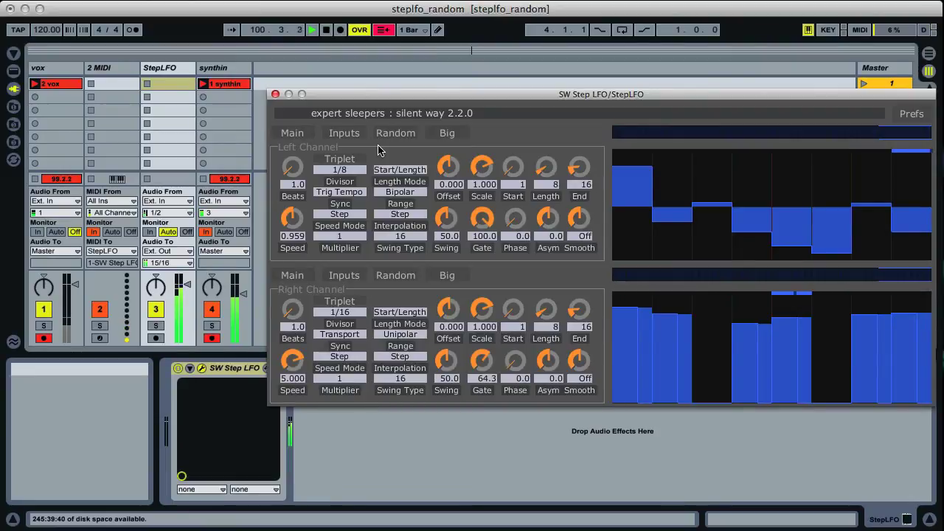
left_click(360, 333)
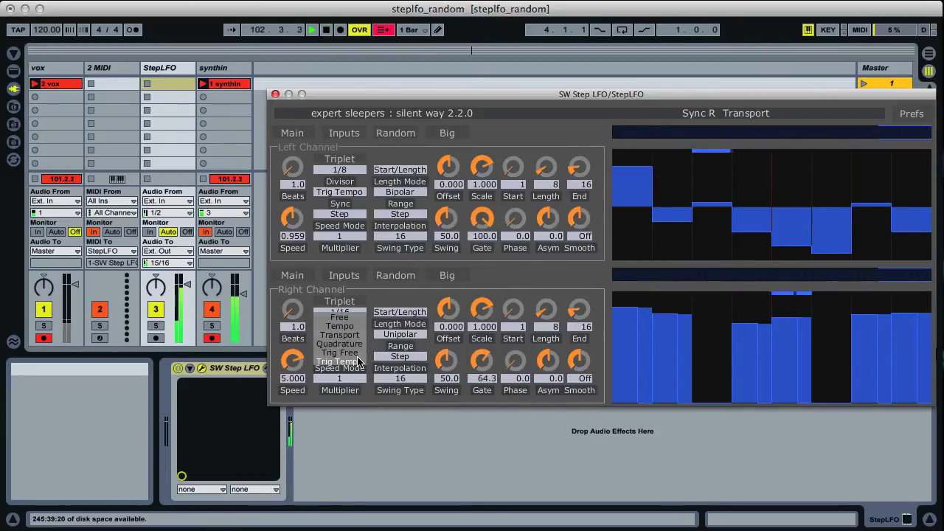
left_click(360, 362)
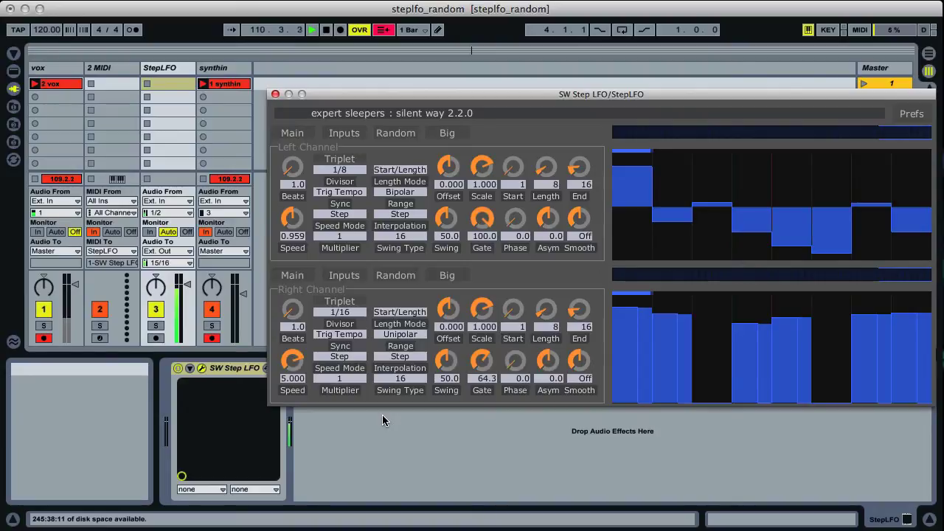
Set both channels' Sync back to Transport and shorten the right gate to 27.7%
left_click(354, 336)
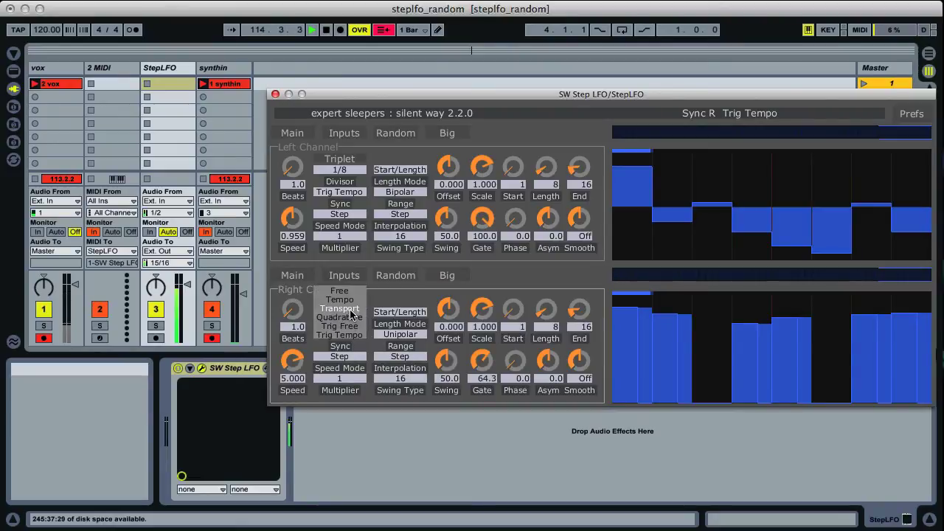
left_click(352, 314)
left_click(358, 191)
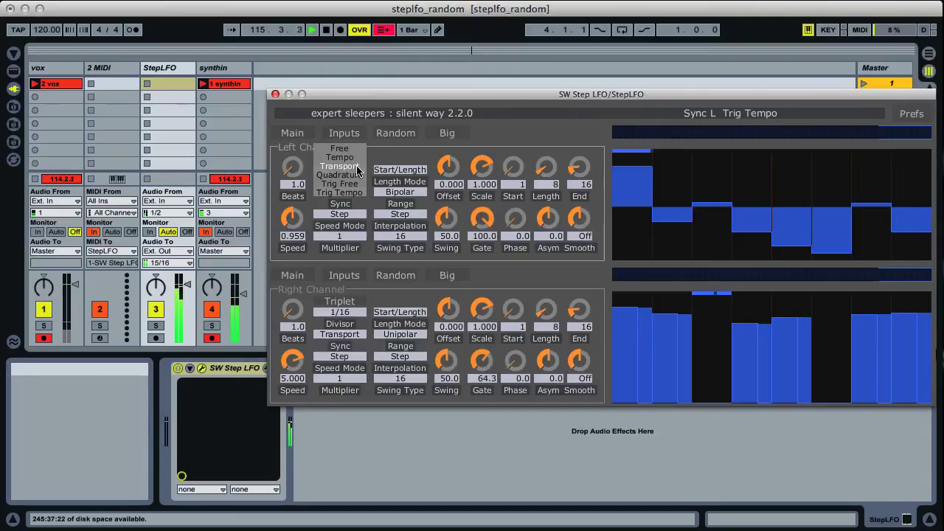
left_click(357, 169)
left_click_drag(481, 360, 481, 421)
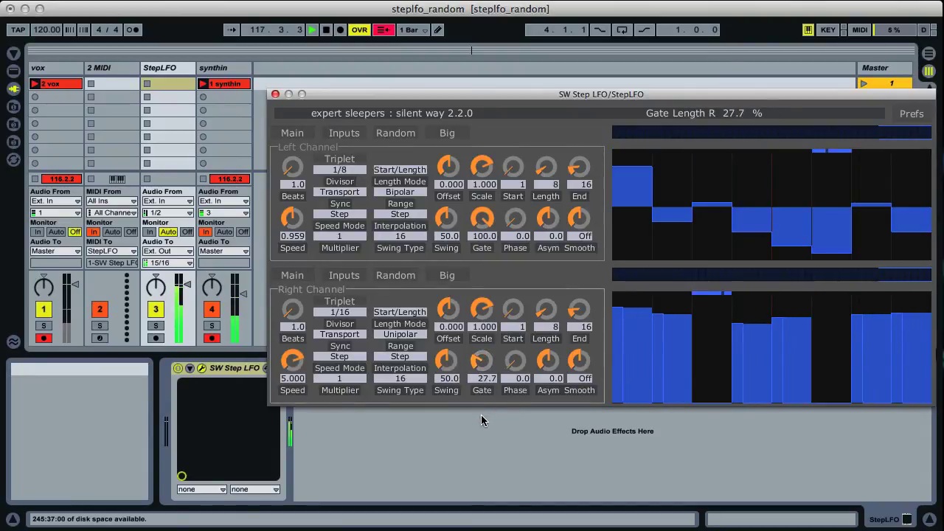
Turn on Enable in the left channel's Random settings so its steps randomize
left_click(344, 133)
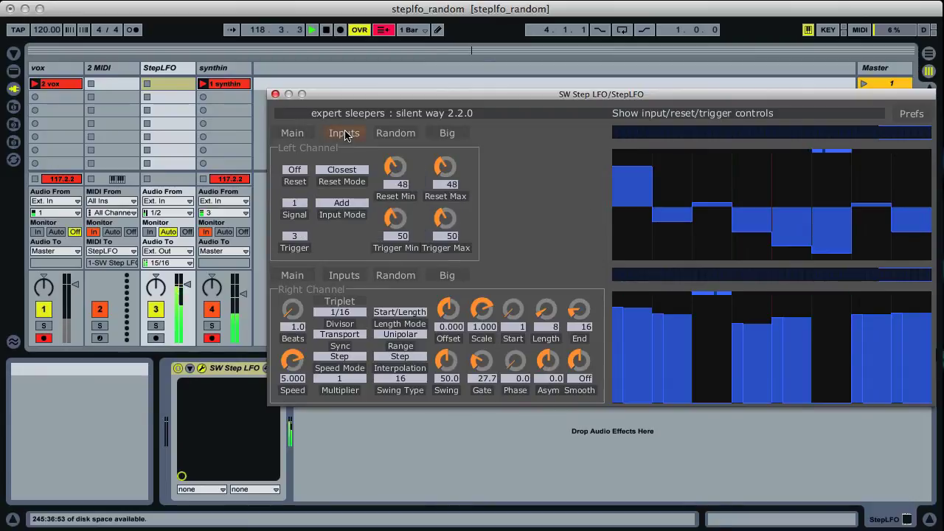
left_click(392, 134)
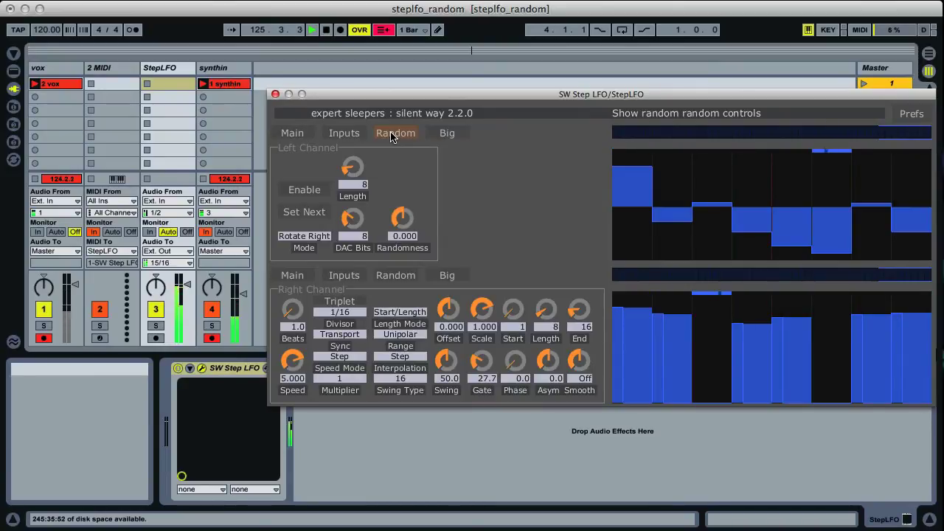
left_click(311, 192)
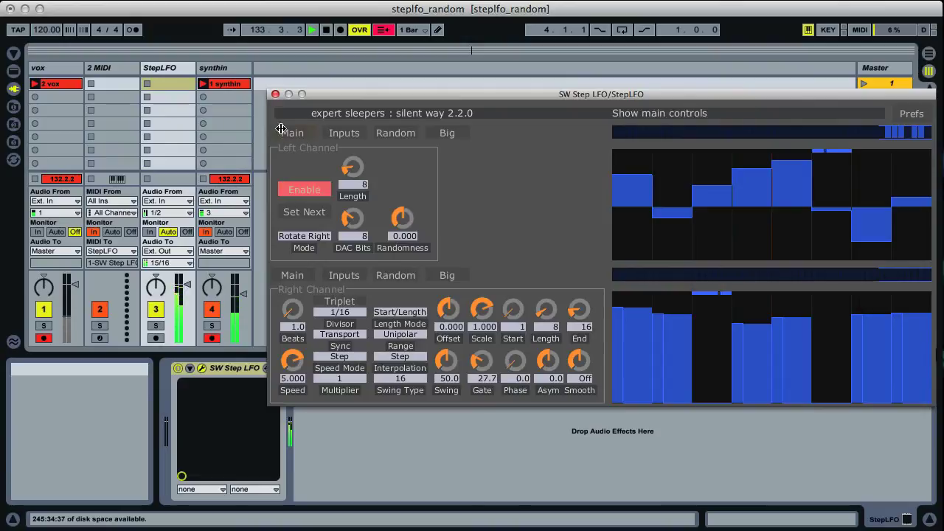
Switch left random stepping off, hand-set step 2's value, then switch it back on
left_click_drag(327, 95, 331, 98)
left_click(309, 187)
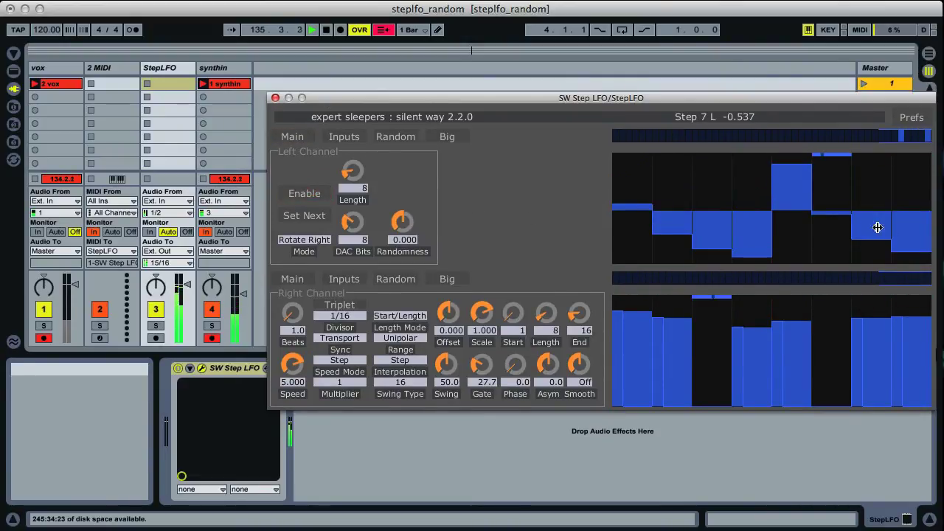
left_click_drag(685, 203, 679, 183)
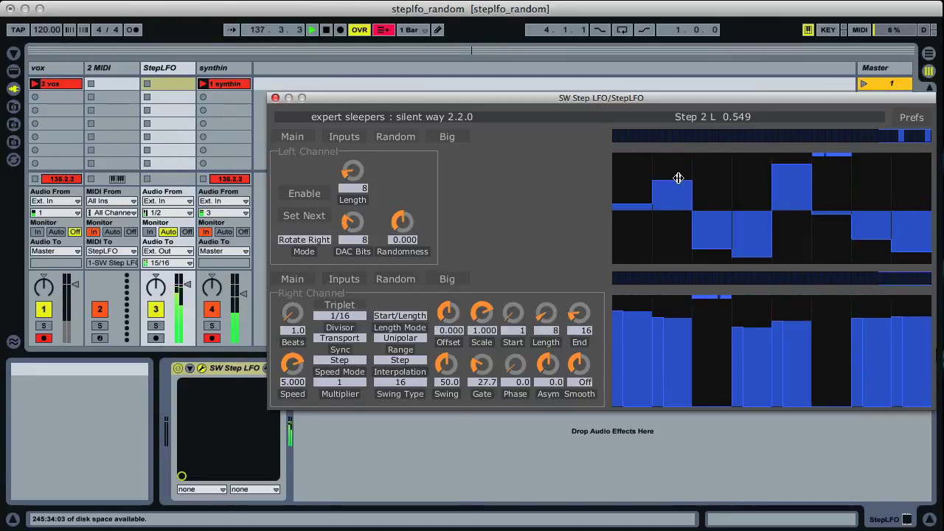
left_click(312, 193)
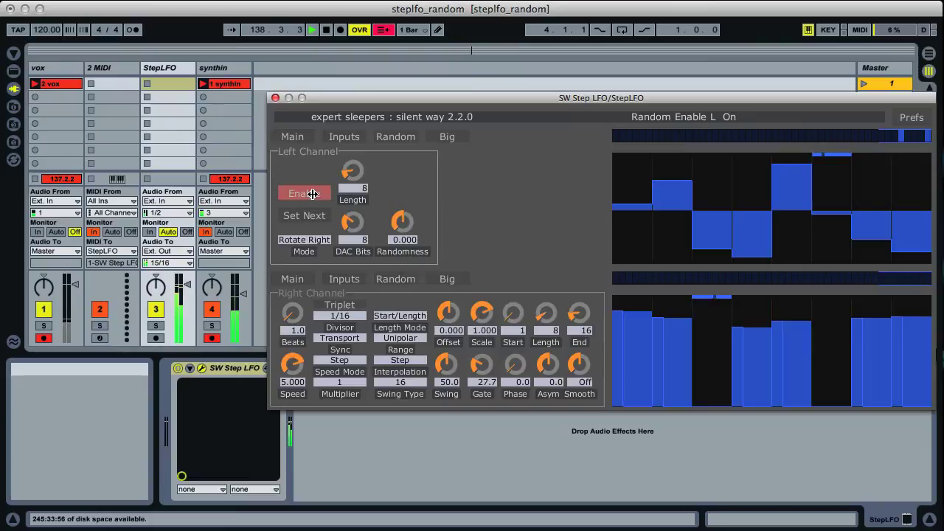
Set the left channel's Divisor to 1/16 and return to its Random settings
left_click(308, 138)
left_click(352, 173)
left_click(341, 182)
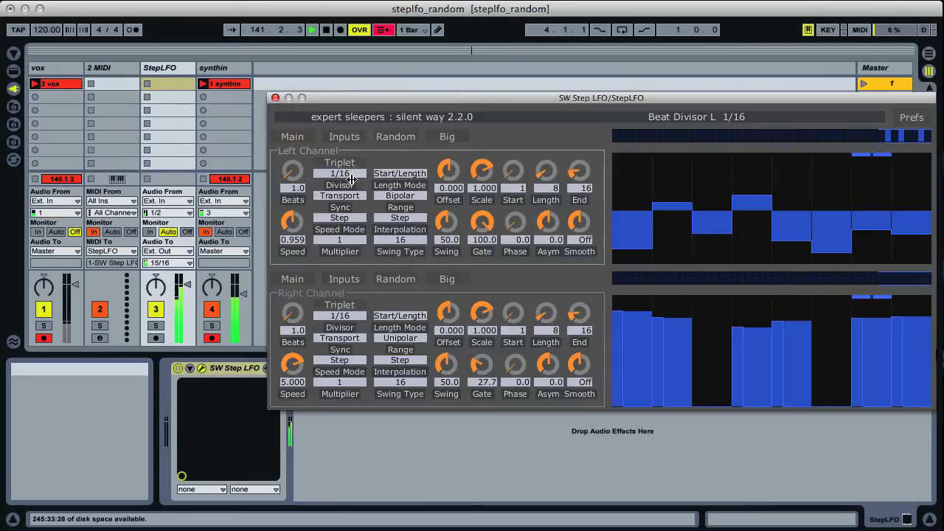
left_click(396, 137)
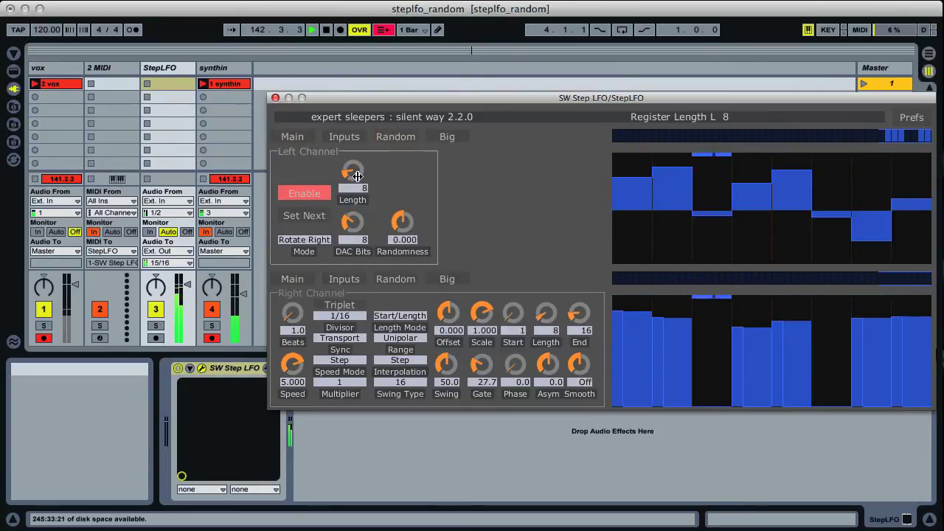
left_click_drag(352, 172, 363, 112)
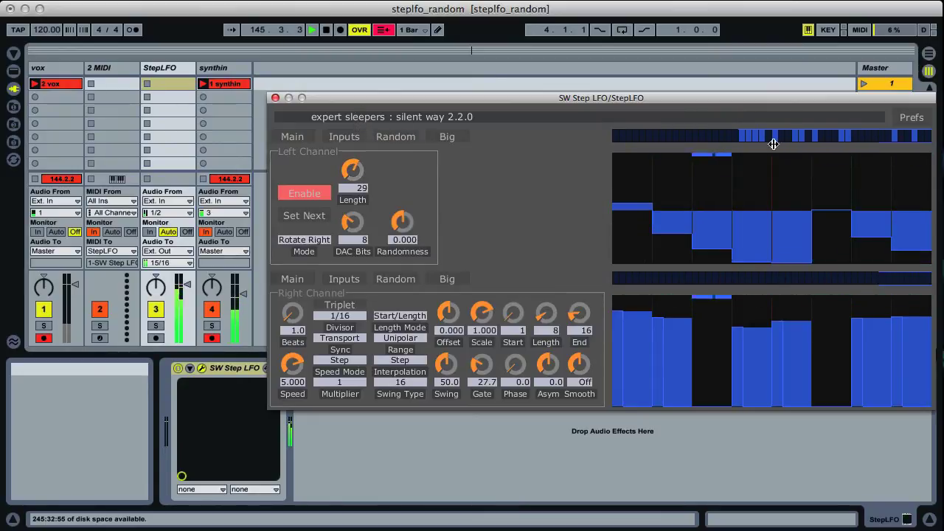
mouse_move(352, 173)
left_mouse_down()
mouse_move(349, 184)
mouse_move(366, 184)
left_mouse_up()
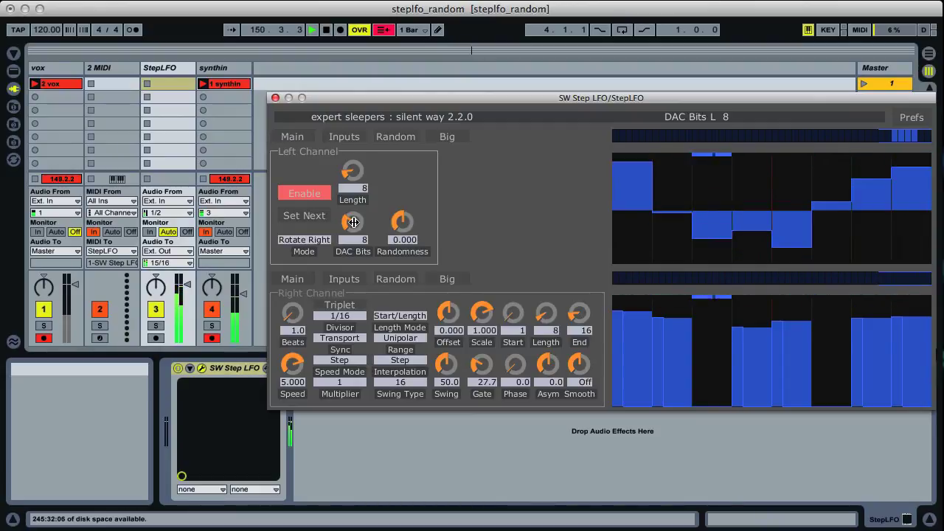
left_click_drag(353, 222, 352, 259)
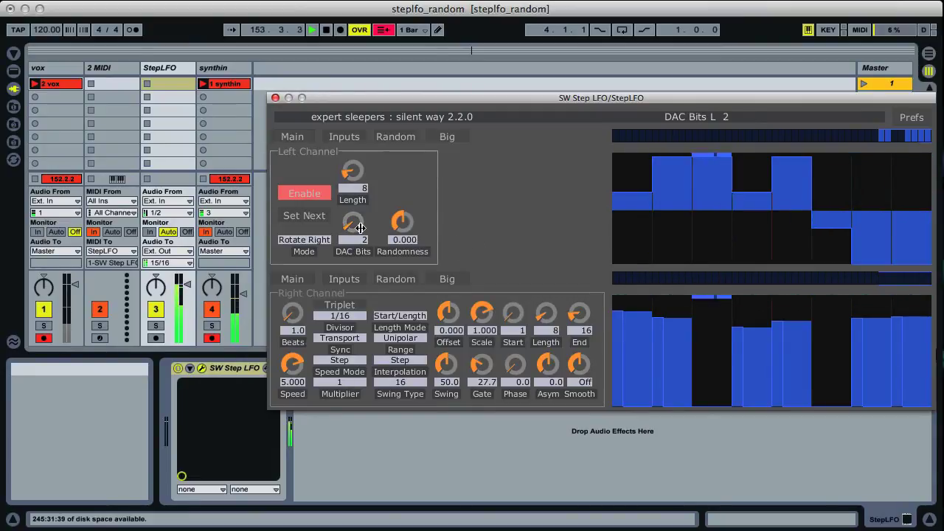
left_click_drag(360, 228, 360, 235)
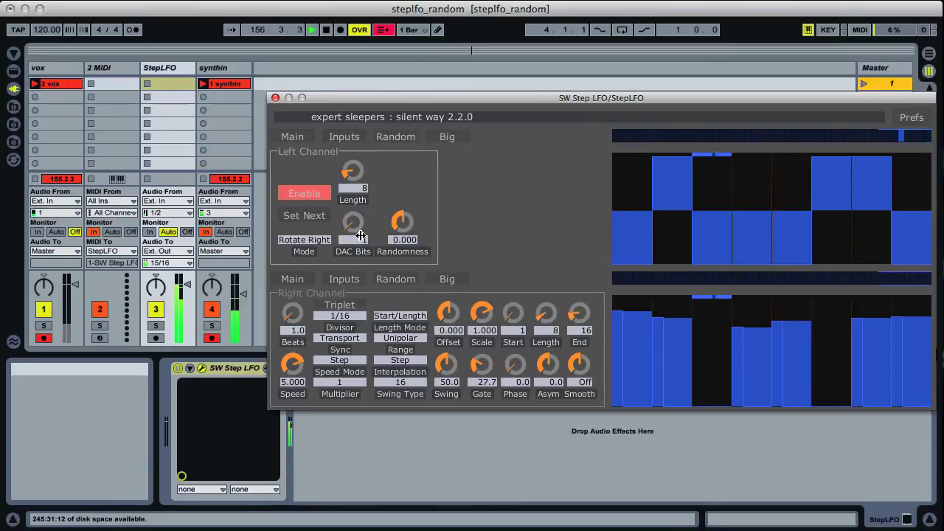
mouse_move(354, 227)
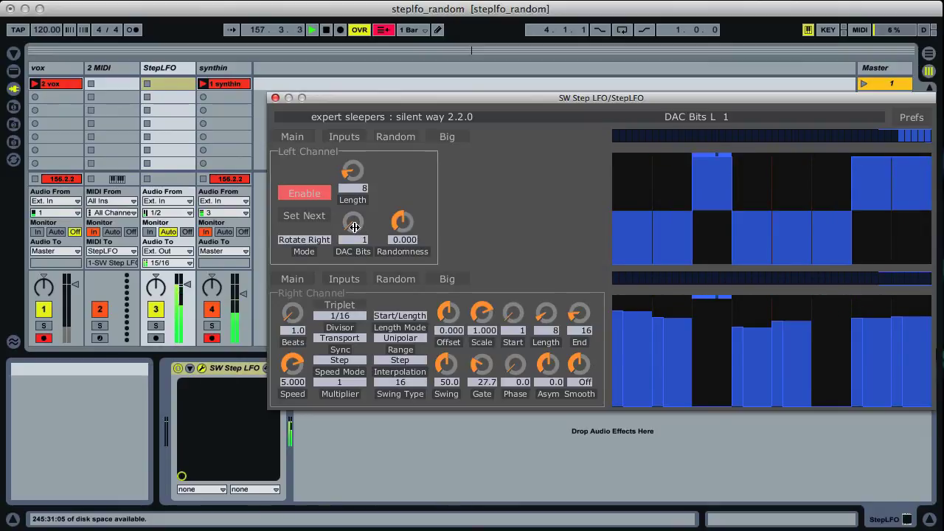
scroll(354, 227, "up", 7)
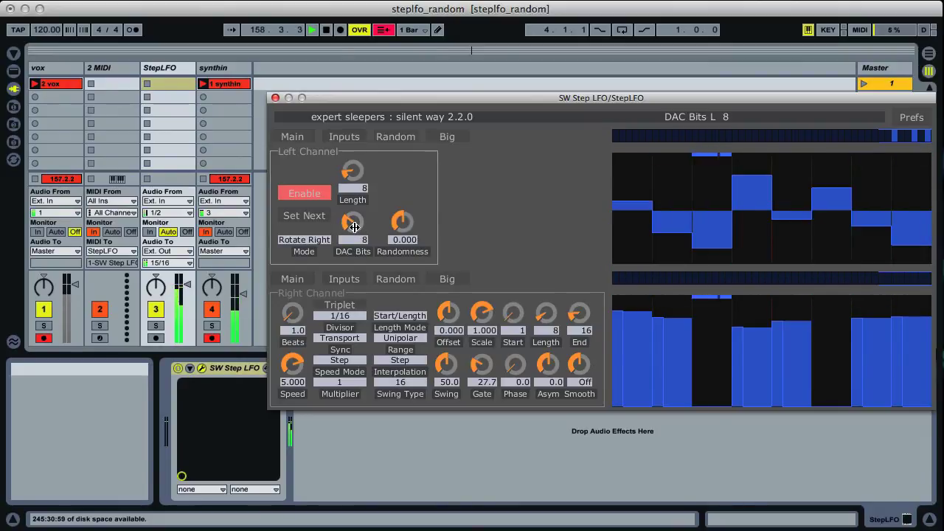
mouse_move(403, 223)
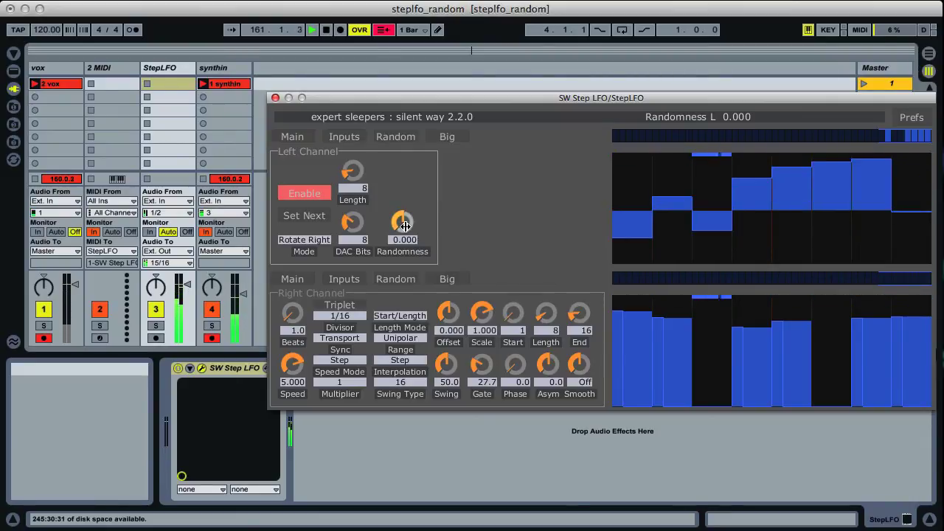
Turn the left Randomness knob up to about 0.859, then down to -1.000
left_click_drag(405, 225, 396, 137)
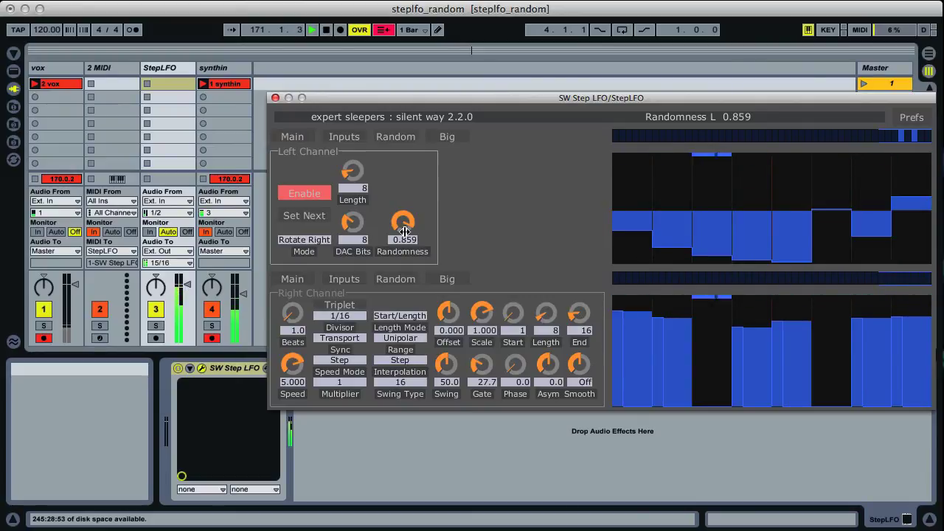
left_click_drag(408, 225, 407, 280)
left_click_drag(404, 229, 405, 295)
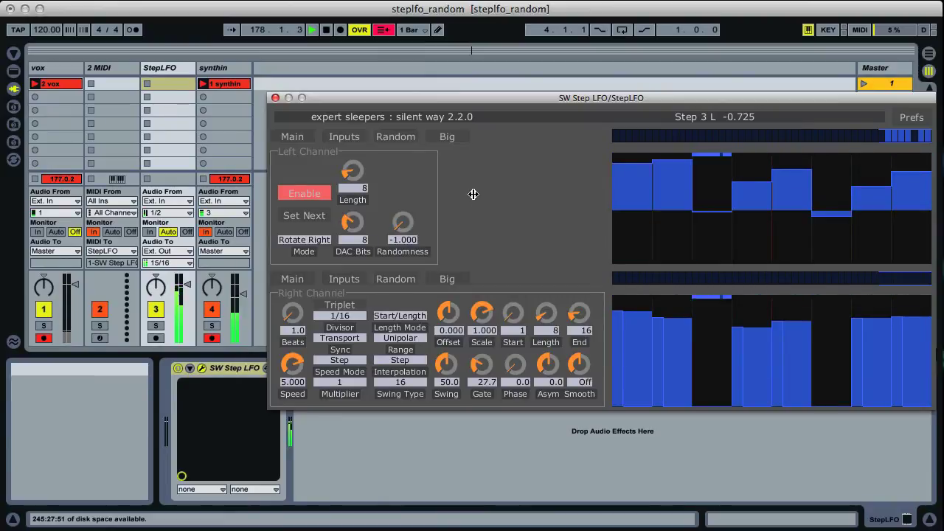
Set the left channel's Length to 16 steps and its Randomness to 1.000
left_click(303, 137)
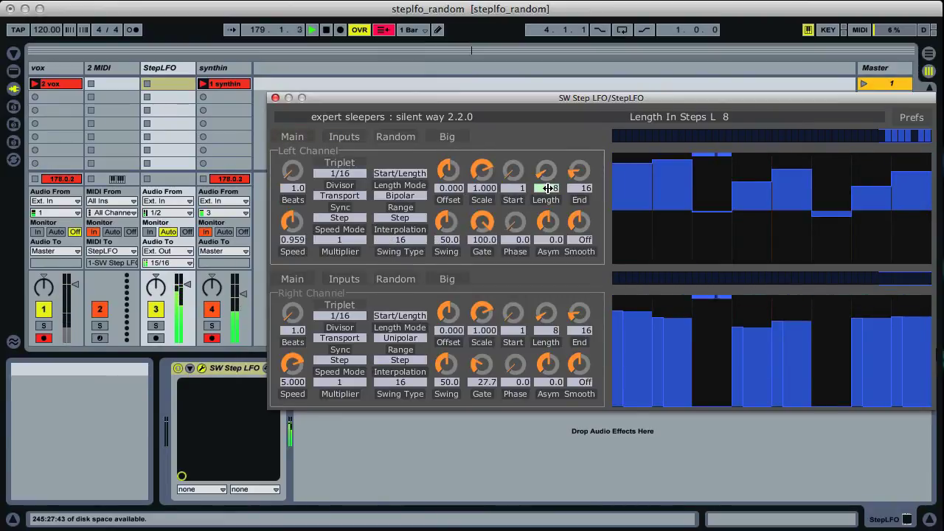
left_click_drag(547, 189, 547, 176)
left_click(396, 136)
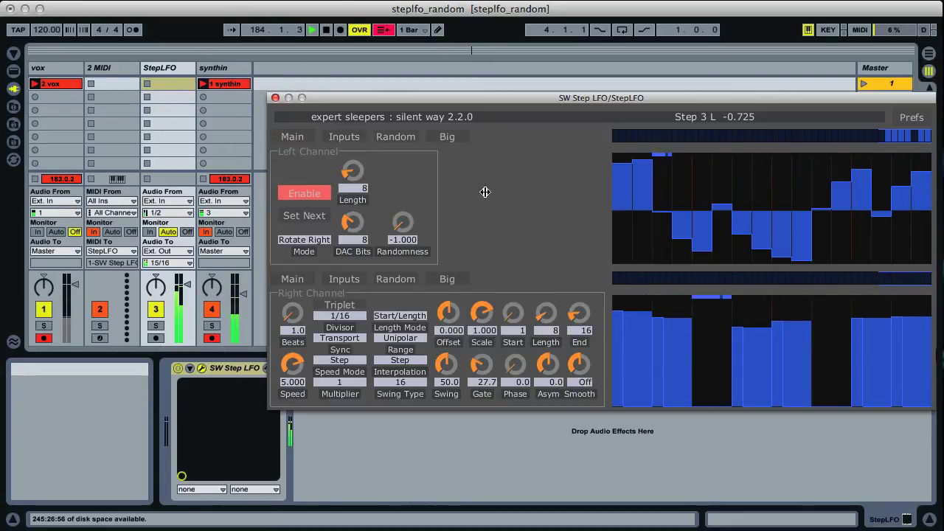
left_click_drag(401, 221, 527, 207)
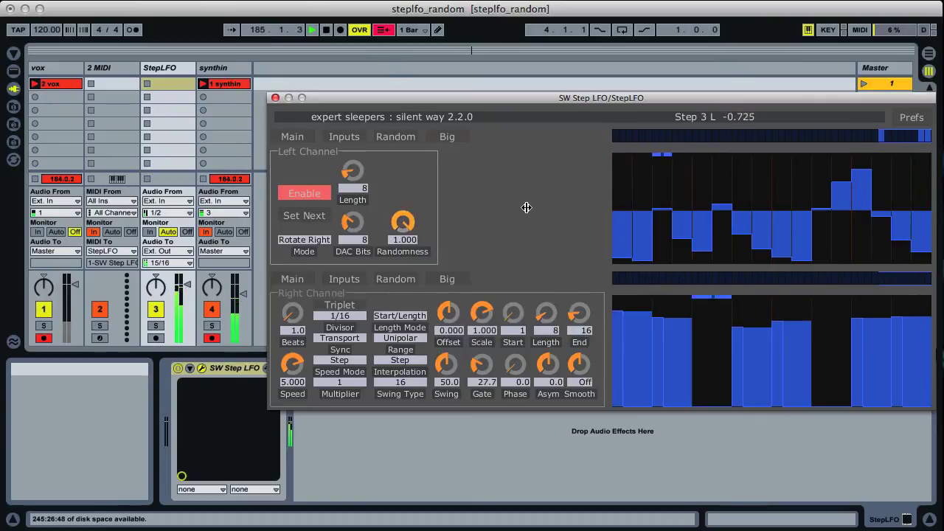
Try the Rotate Left random mode, then set the mode back to Rotate Right
left_click(323, 240)
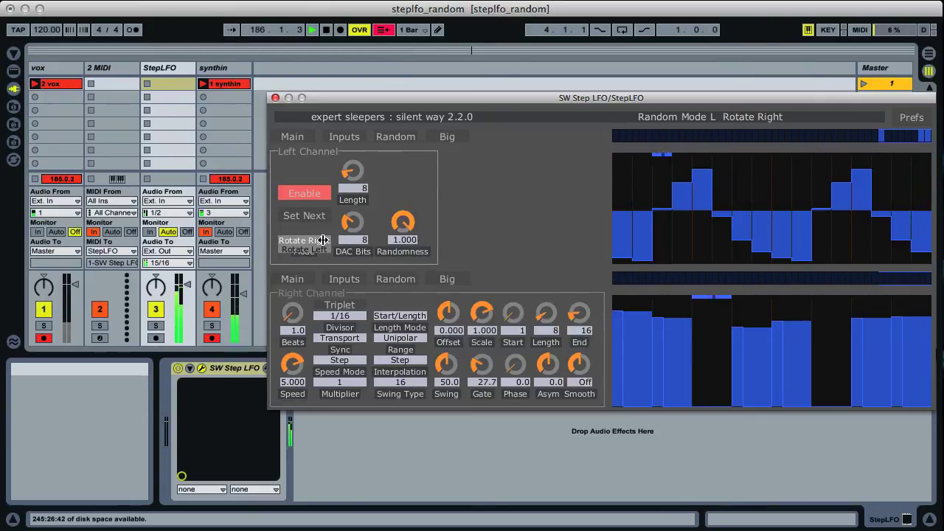
left_click(321, 250)
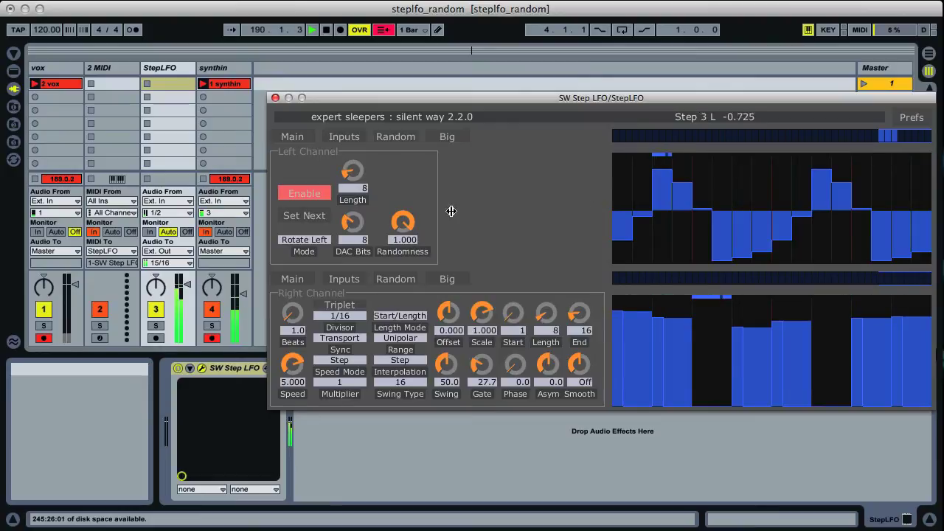
left_click(314, 240)
left_click(314, 232)
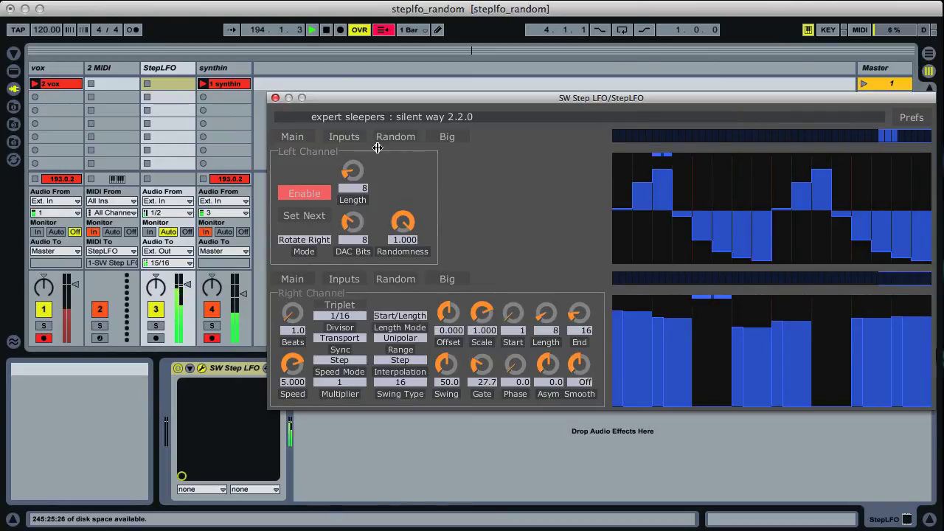
Give the left channel a 1/4 divisor with Linear interpolation
left_click(292, 137)
left_click(349, 175)
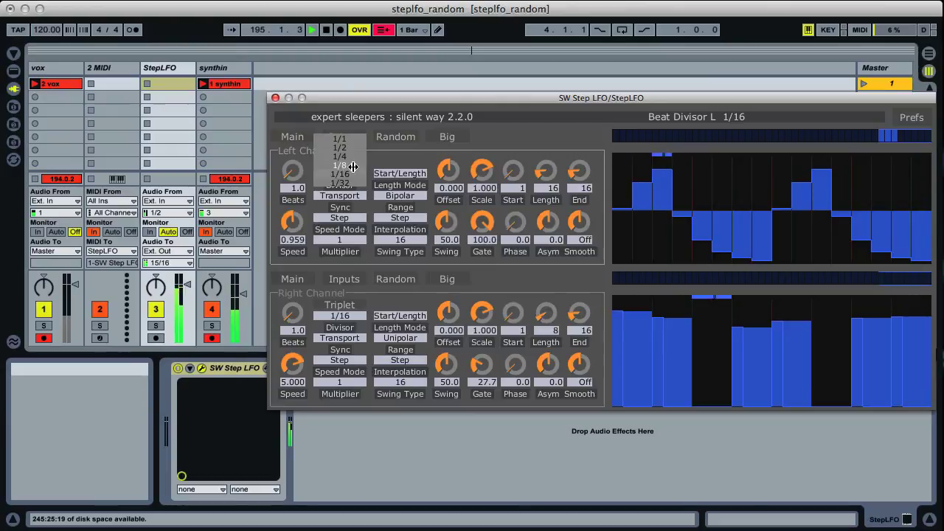
left_click(353, 166)
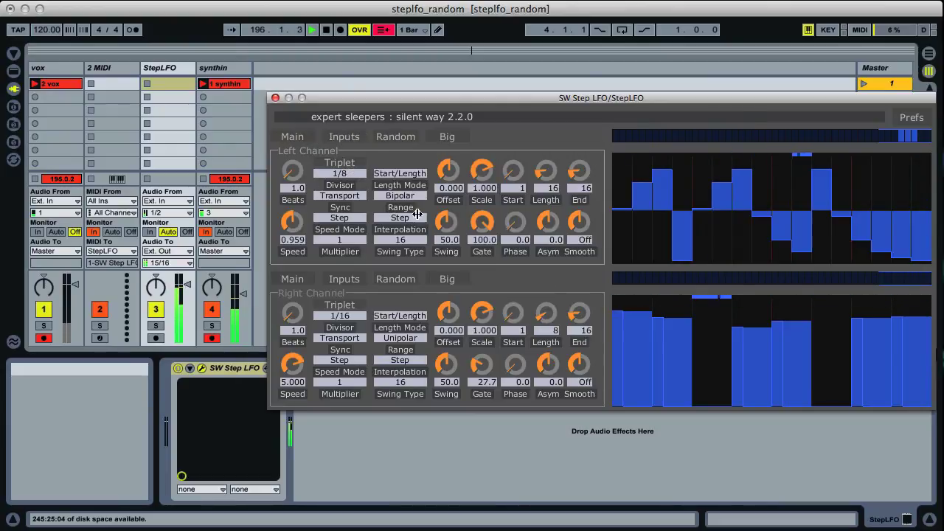
left_click(409, 219)
left_click(401, 228)
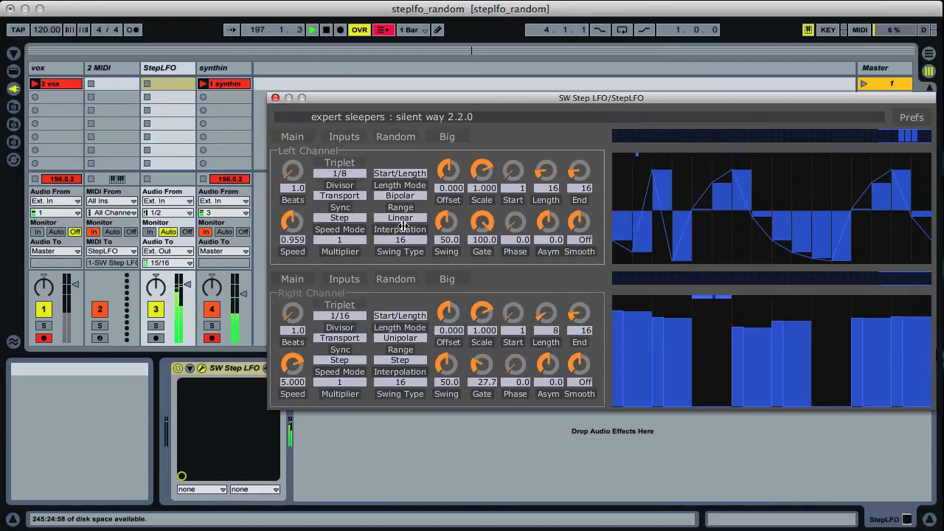
left_click(358, 178)
left_click(358, 165)
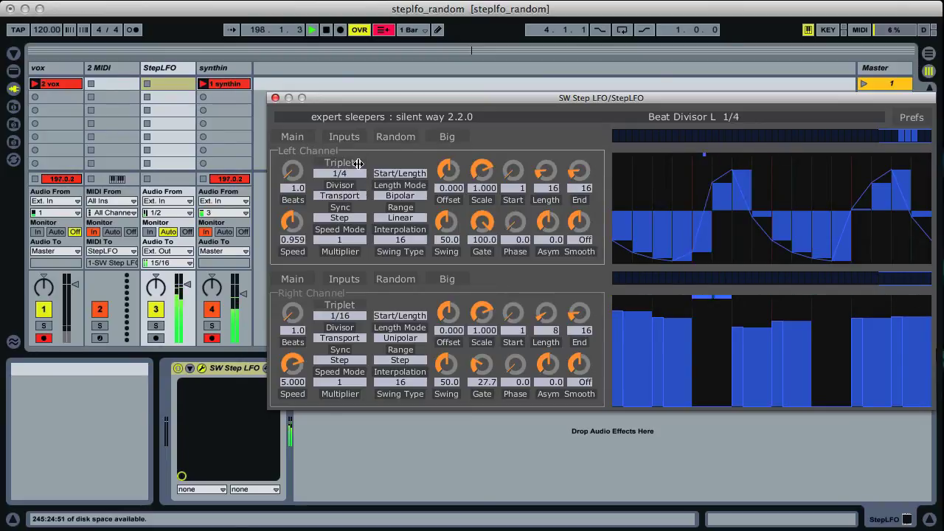
Raise the right gate to 83.7% and turn on Set Next in the left Random settings
left_click_drag(482, 363, 489, 282)
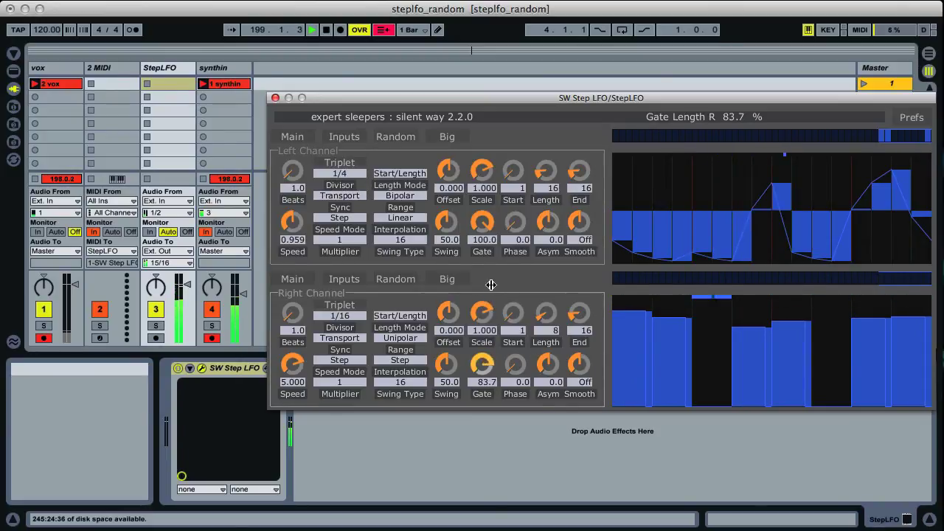
left_click(385, 137)
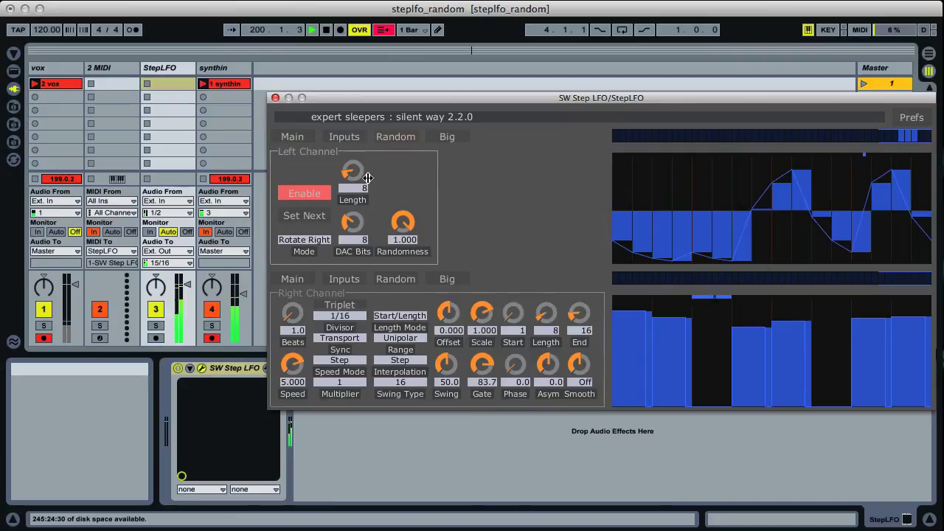
left_click(316, 216)
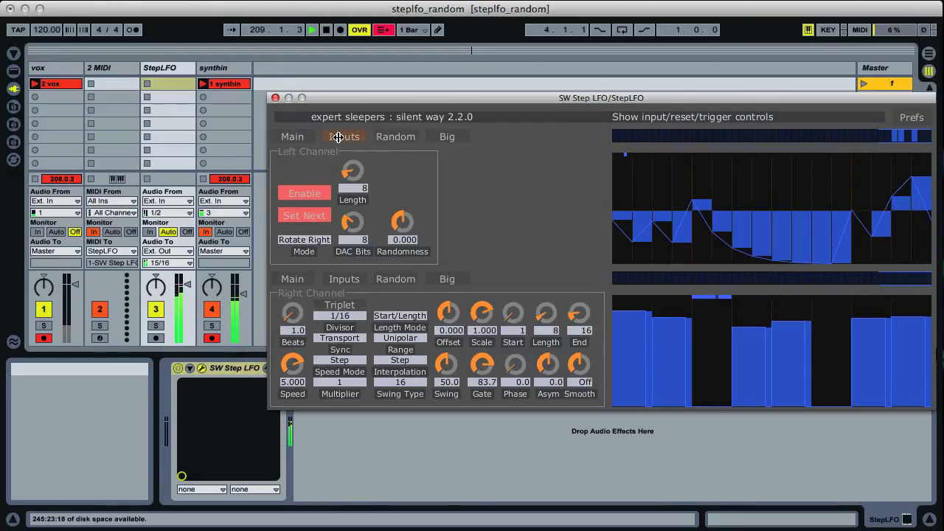
Back on the left Main page, try 1/16 and then 1/2 beat divisors
left_click(338, 136)
left_click(294, 137)
left_click(345, 173)
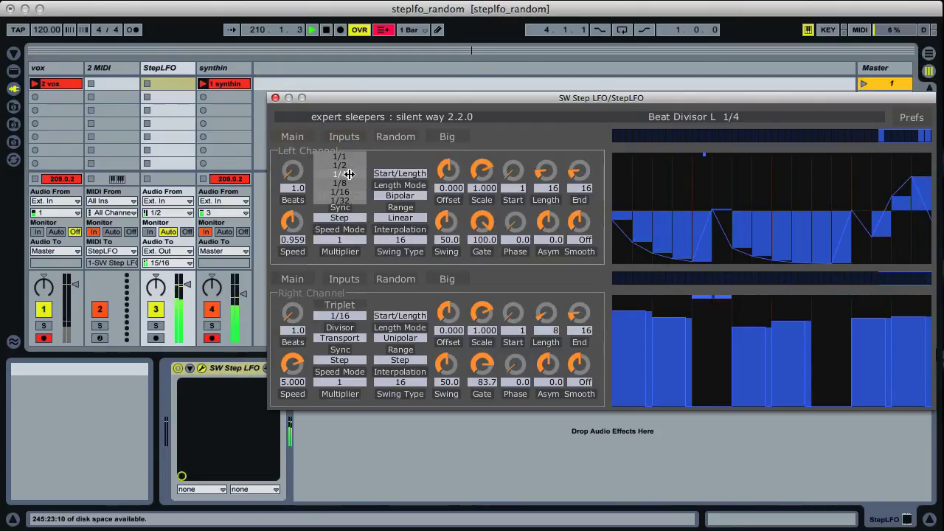
left_click(348, 191)
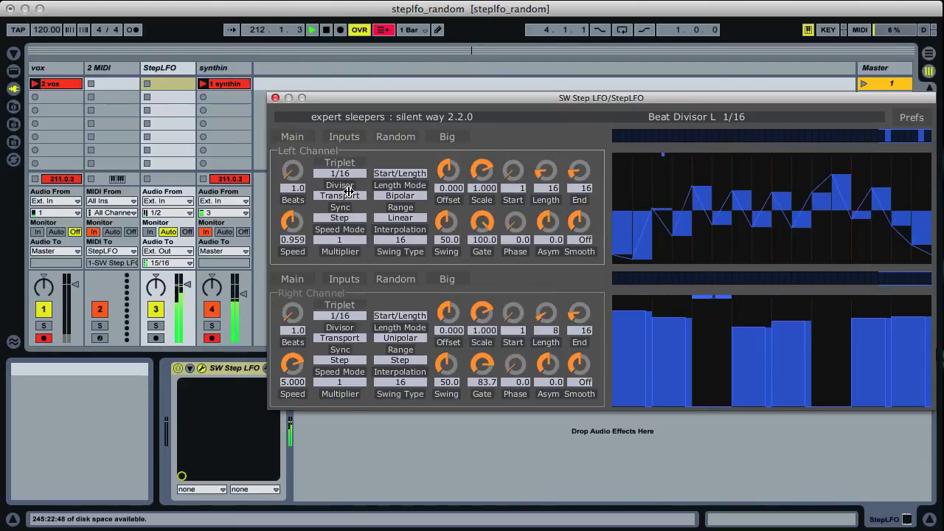
left_click(348, 175)
left_click(351, 147)
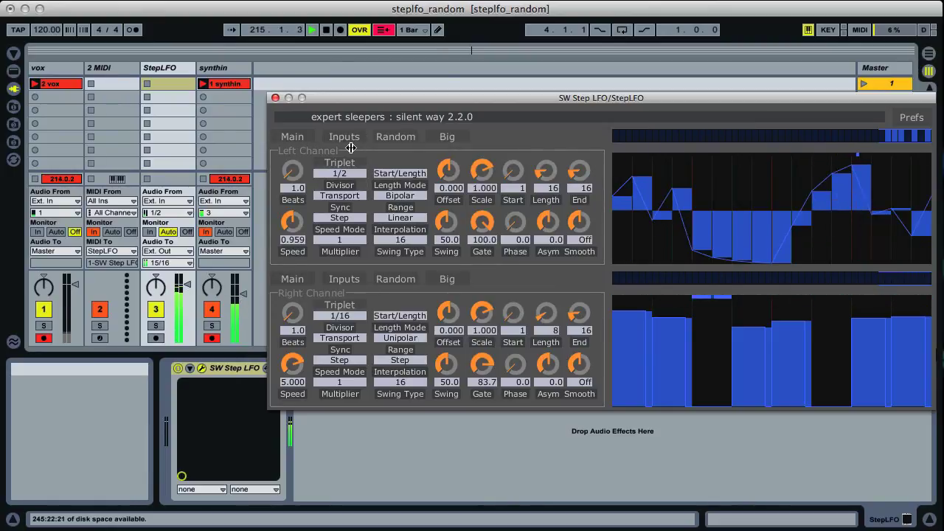
Fill empty right steps, set left divisor 1/32 with Step interpolation, trim right gate to ~66%
left_click_drag(703, 319, 838, 323)
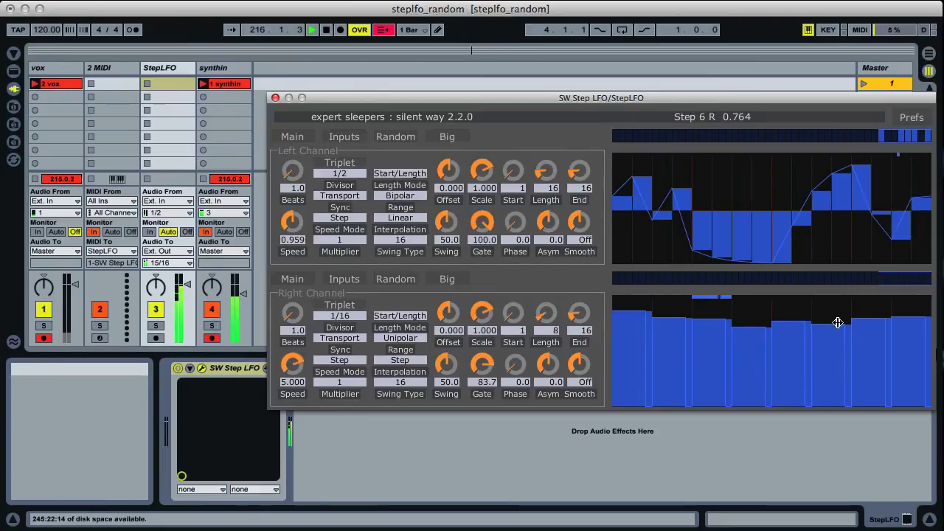
left_click_drag(481, 364, 484, 314)
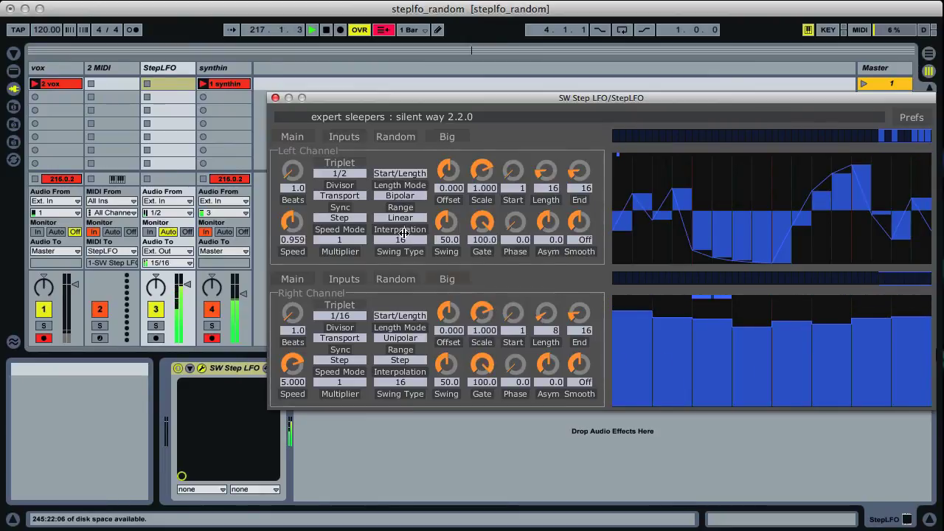
left_click_drag(357, 173, 354, 211)
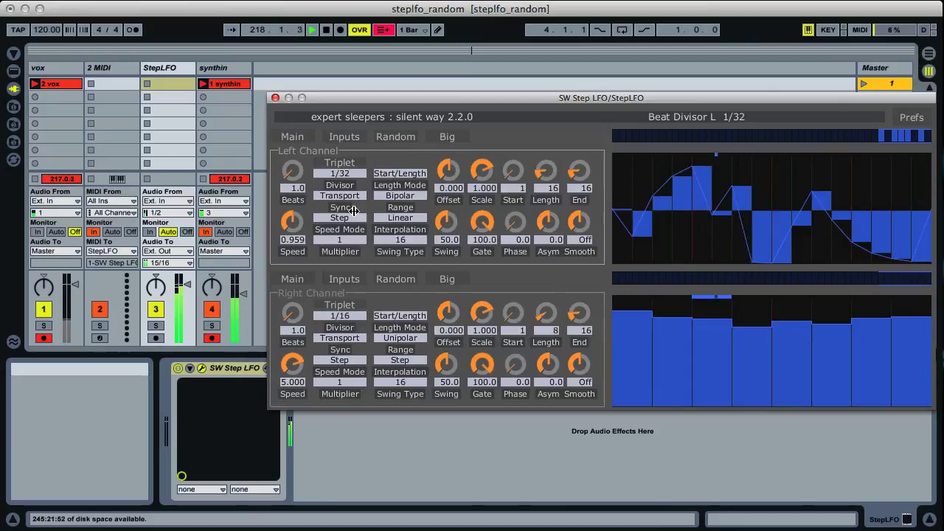
left_click(400, 215)
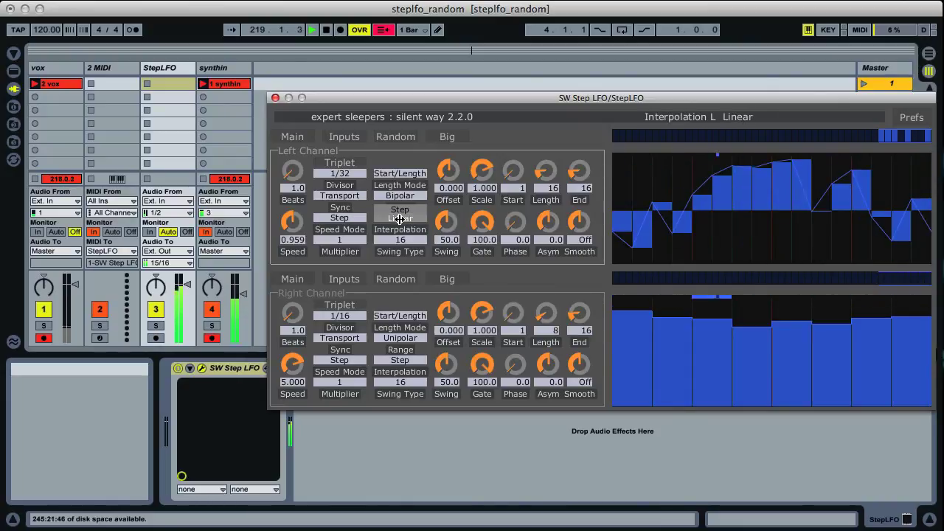
left_click(400, 211)
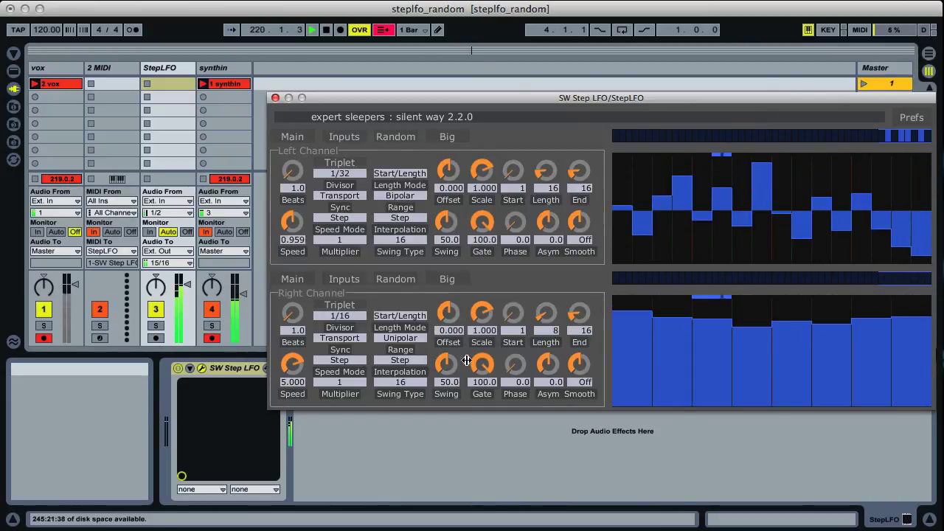
left_click_drag(486, 367, 483, 409)
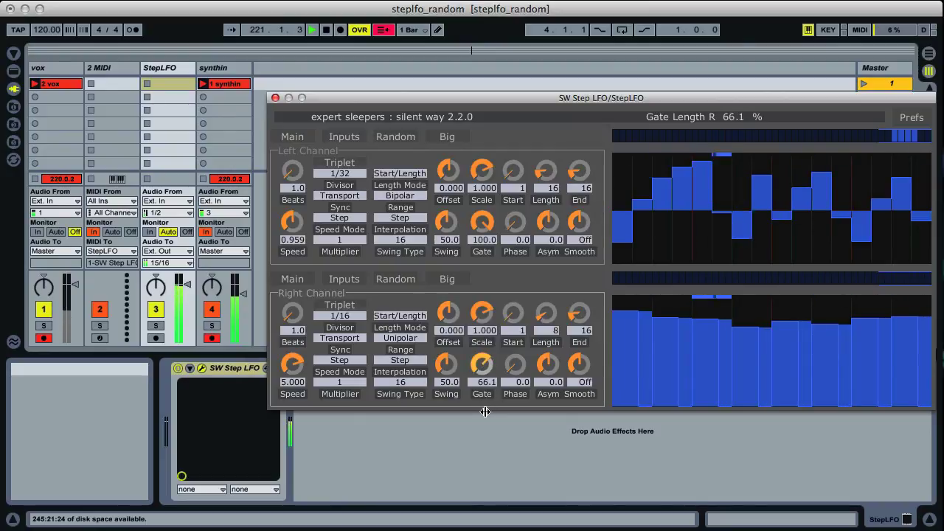
Flatten several right steps to zero, lower right gate to 46%, and settle left divisor at 1/16
left_click_drag(709, 359, 711, 406)
mouse_move(848, 407)
left_mouse_down()
mouse_move(822, 390)
mouse_move(782, 399)
left_mouse_up()
left_click_drag(482, 367, 487, 399)
left_click(339, 173)
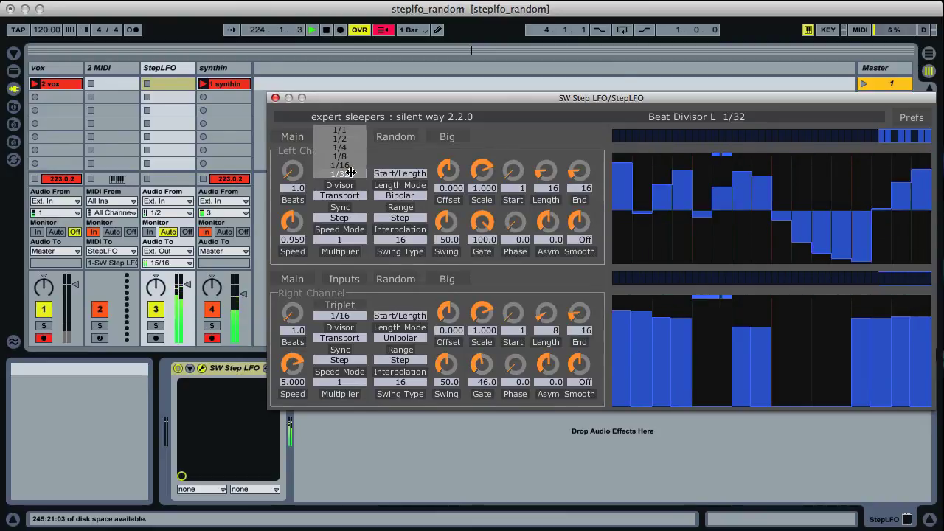
left_click(355, 156)
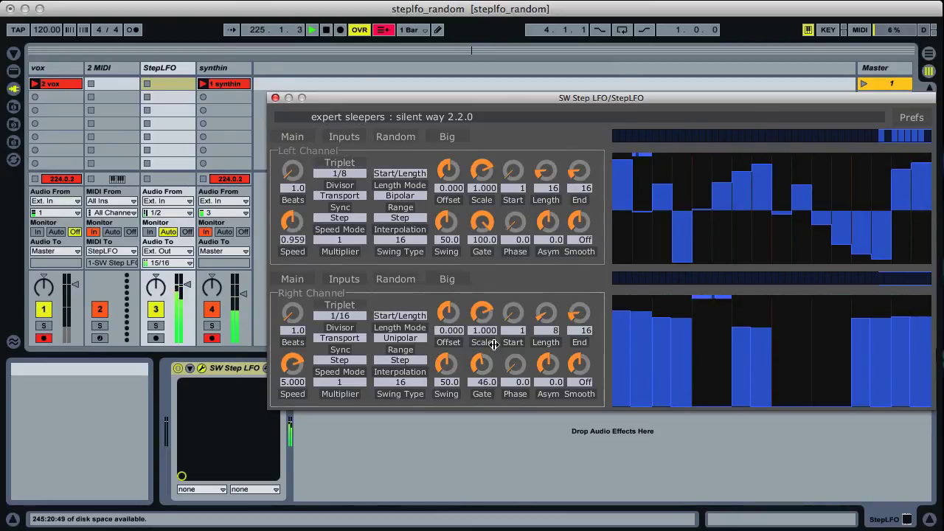
left_click(339, 173)
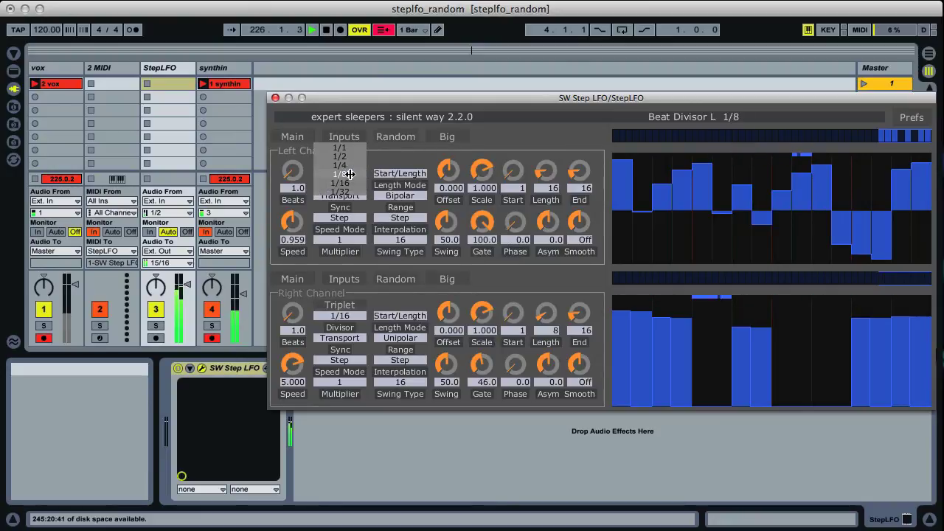
left_click(349, 181)
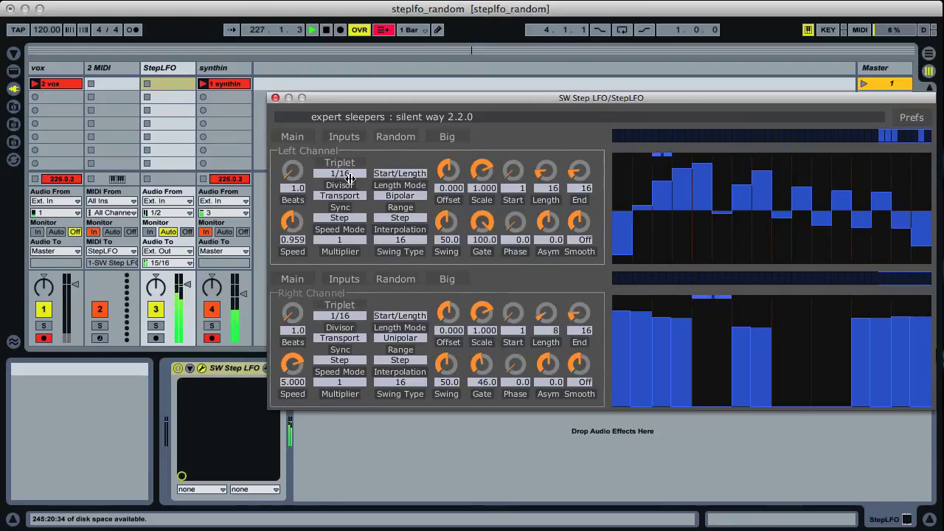
Try skewing the left LFO steps with asymmetry, then reset the left Asym to zero
mouse_move(514, 219)
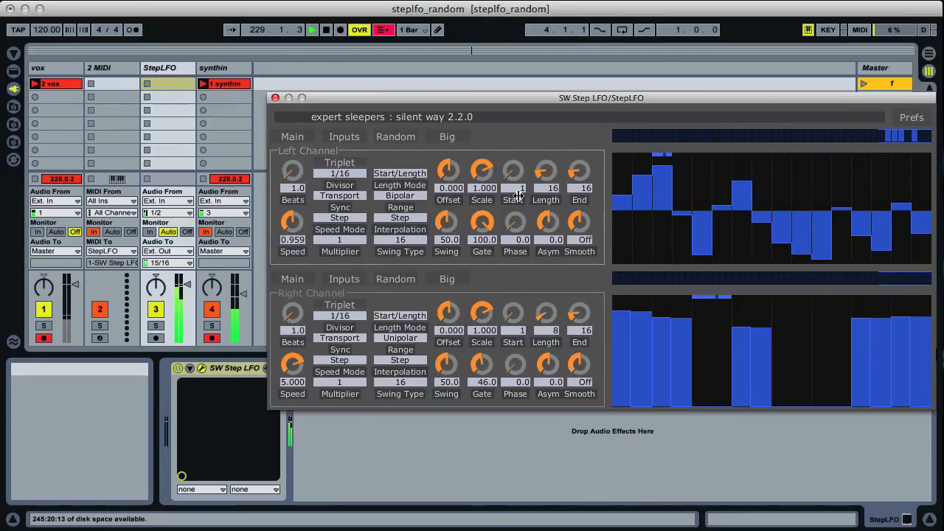
mouse_move(453, 214)
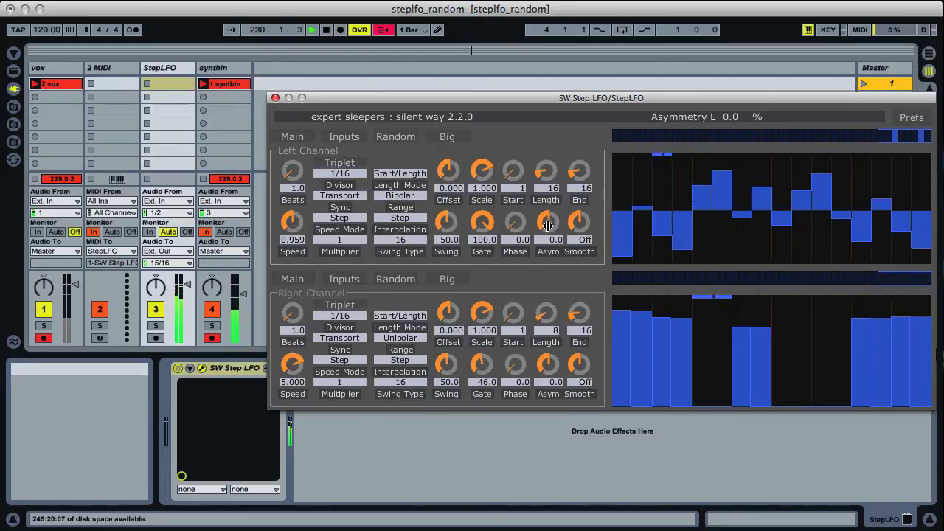
left_click_drag(547, 219, 549, 189)
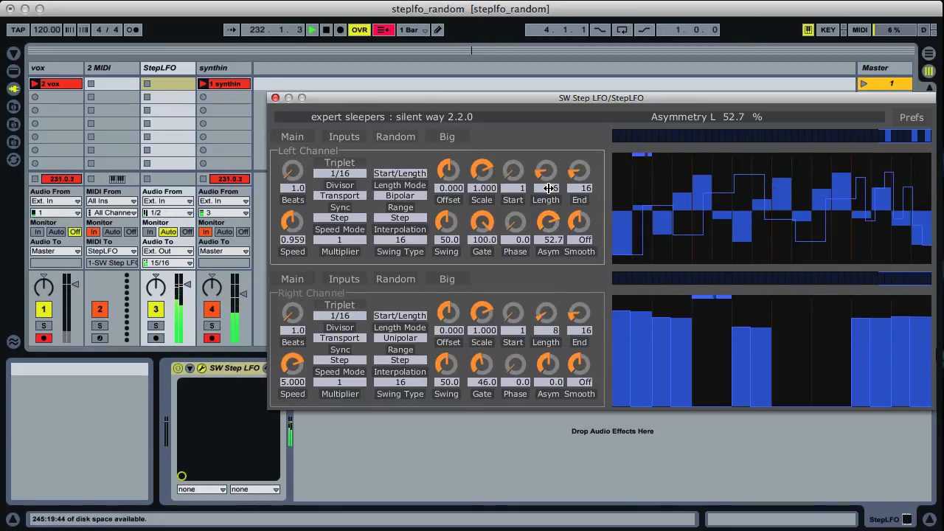
double_click(548, 219)
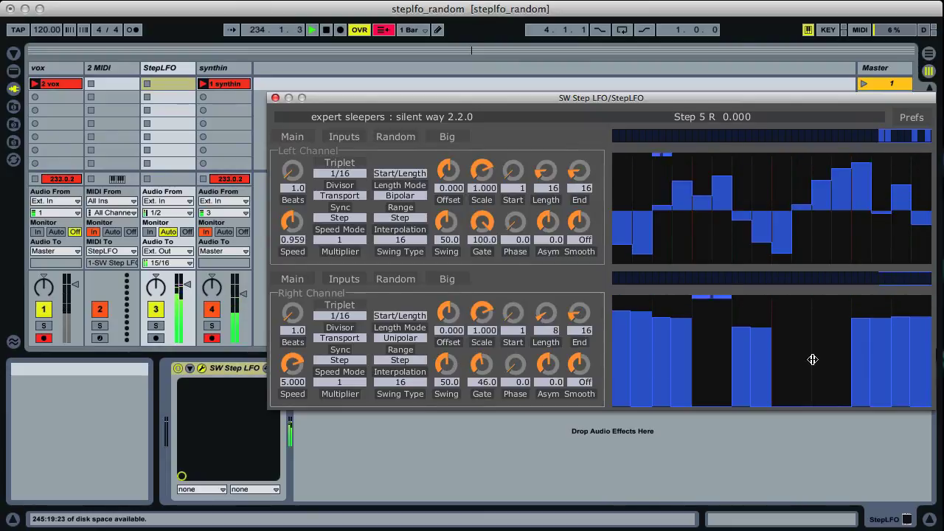
Swing the right channel 63% and left 64.2%, raise a right step, and cut right gate to 18%
left_click_drag(446, 365, 448, 353)
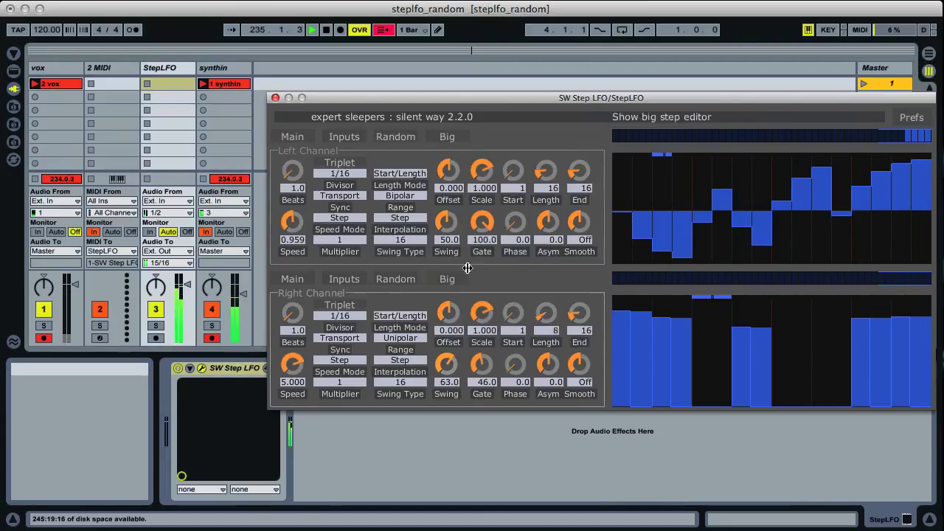
left_click_drag(447, 227, 448, 209)
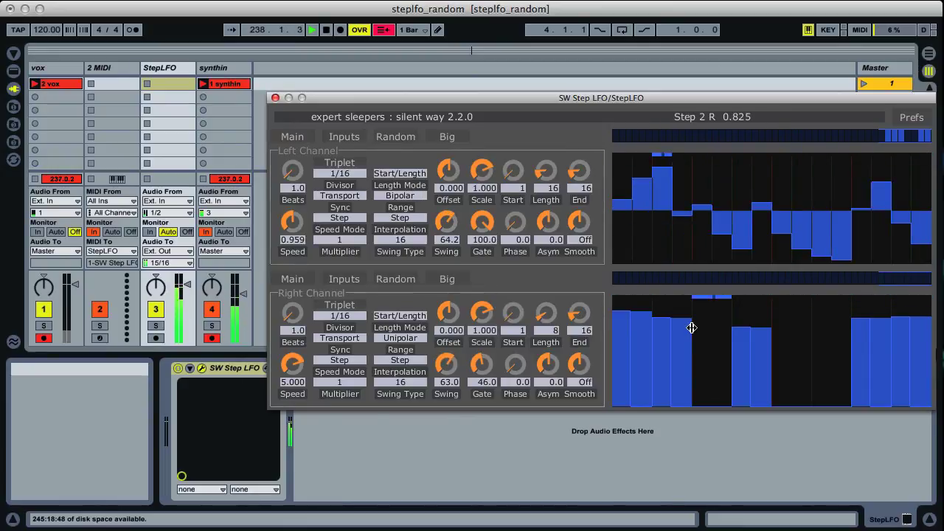
left_click(795, 312)
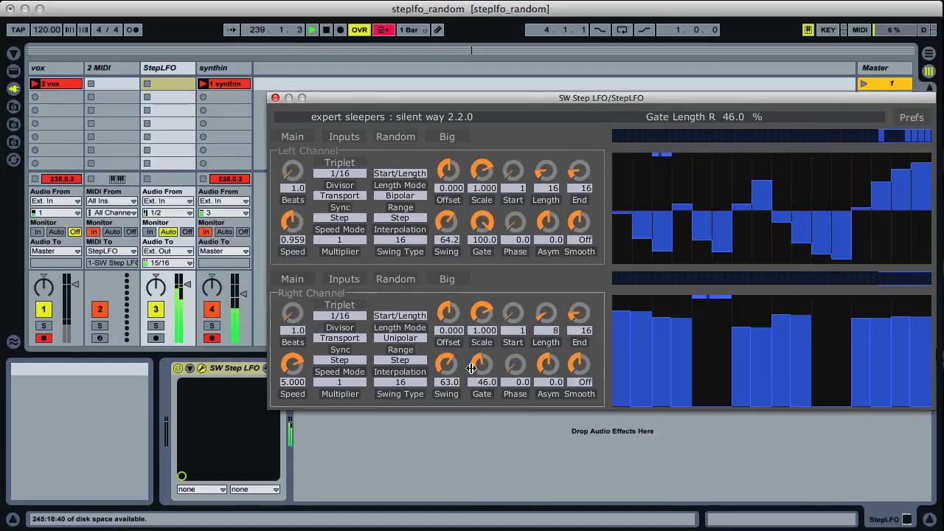
left_click_drag(481, 367, 489, 408)
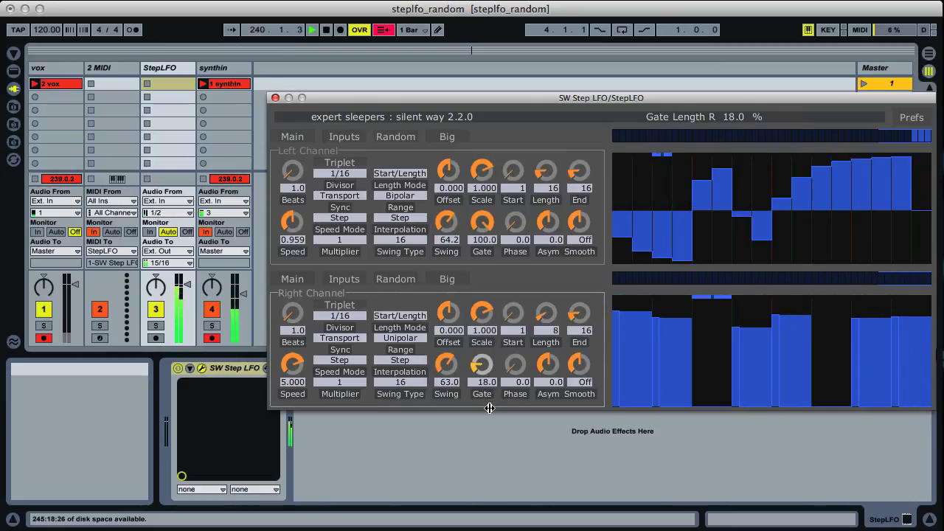